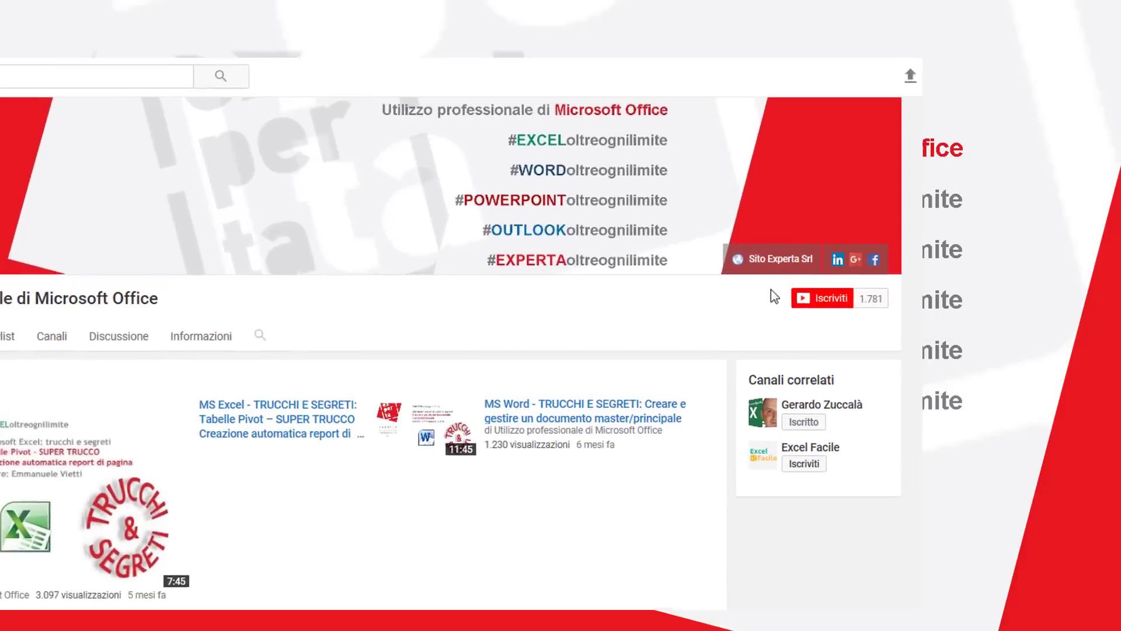
Subscribe to the Utilizzo professionale di Microsoft Office channel and save 'Inviami tutte le notifiche'.
{"action": "left_click", "coordinate": [831, 299]}
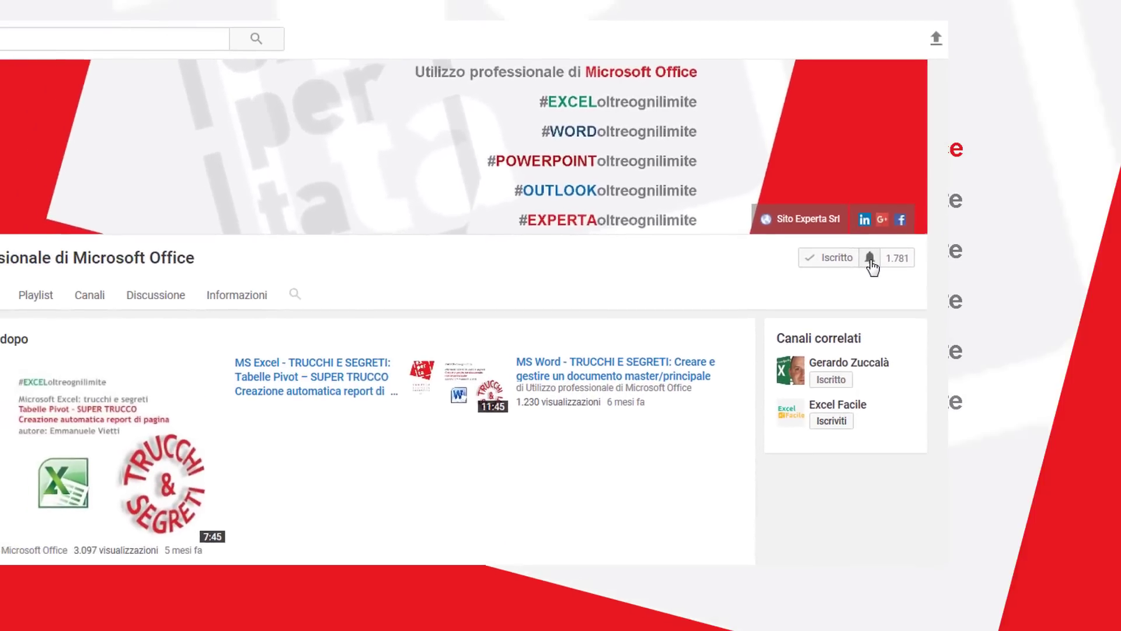
{"action": "left_click", "coordinate": [870, 259]}
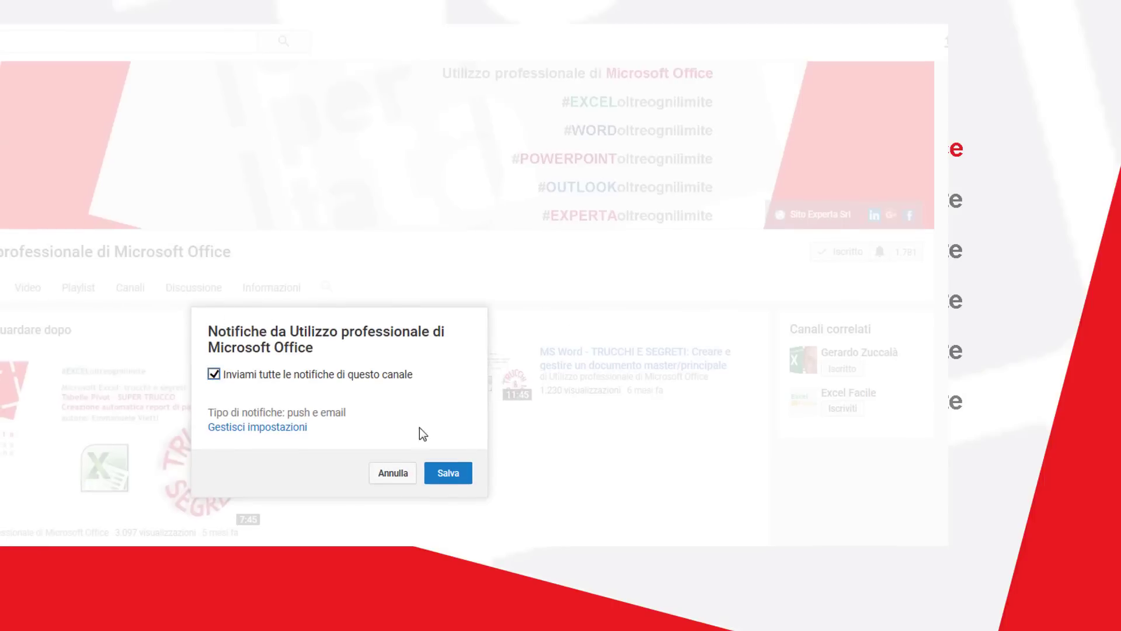
{"action": "left_click", "coordinate": [448, 474]}
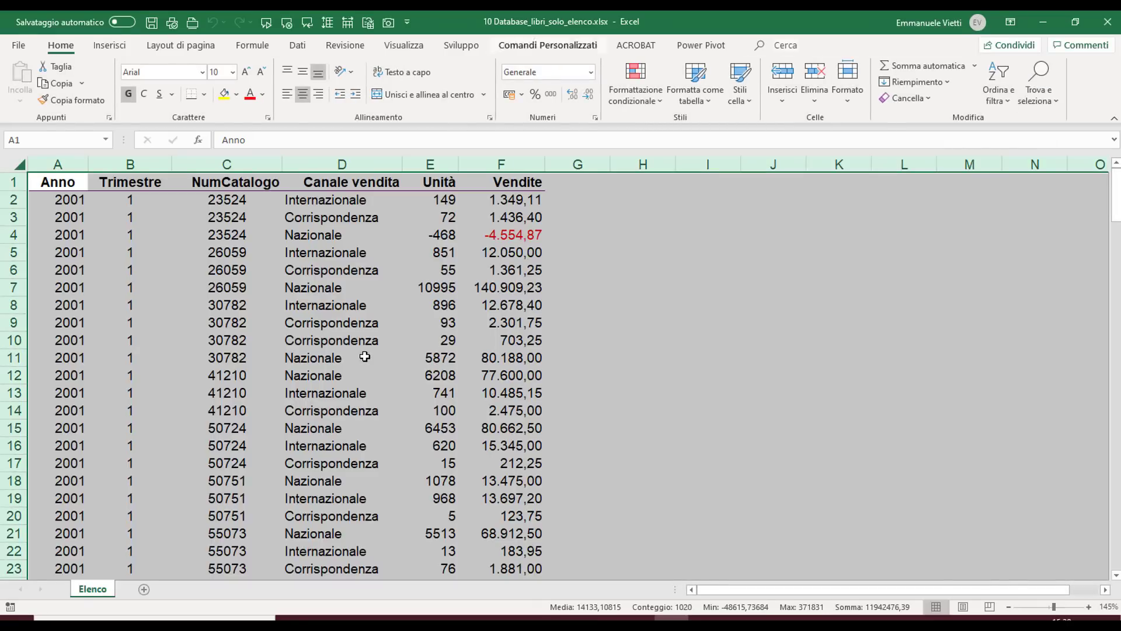
Start a pivot table from the book list Elenco!$A$1:$F$170, placed on a new worksheet.
{"action": "left_click", "coordinate": [365, 357]}
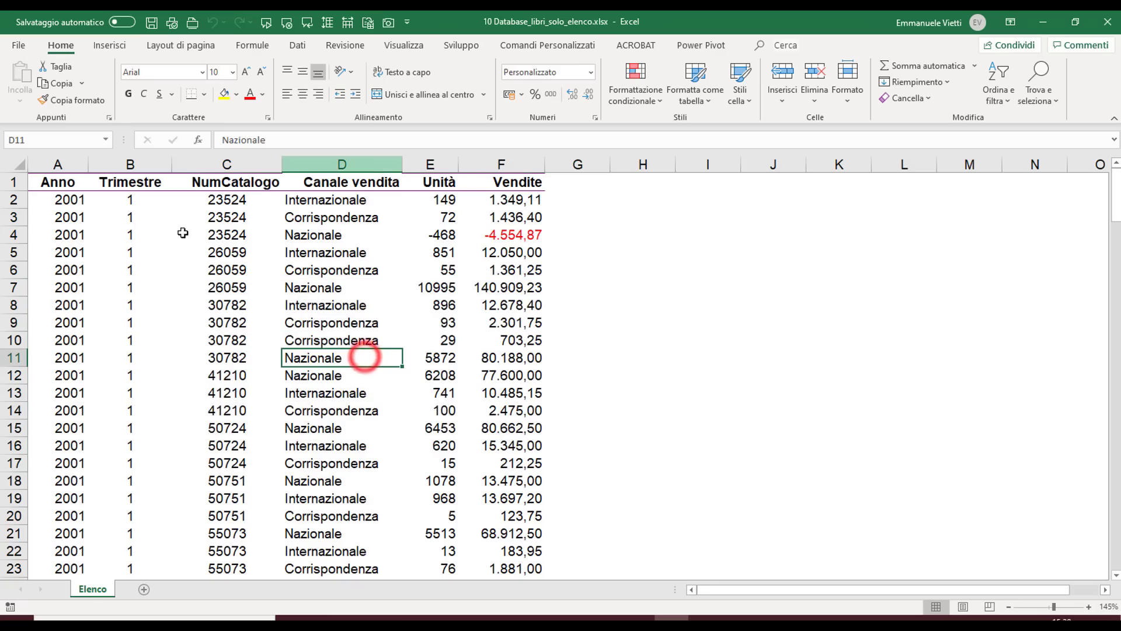
{"action": "scroll", "coordinate": [253, 338], "scroll_direction": "down", "scroll_amount": 8}
{"action": "scroll", "coordinate": [253, 337], "scroll_direction": "up", "scroll_amount": 8}
{"action": "left_click", "coordinate": [110, 45]}
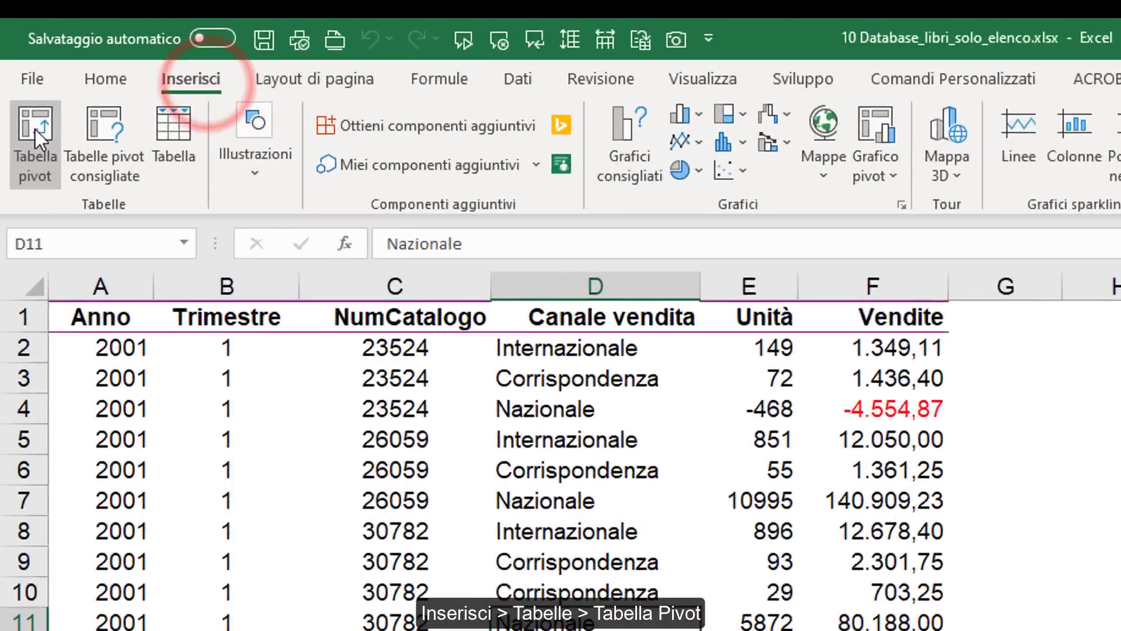
{"action": "left_click", "coordinate": [20, 72]}
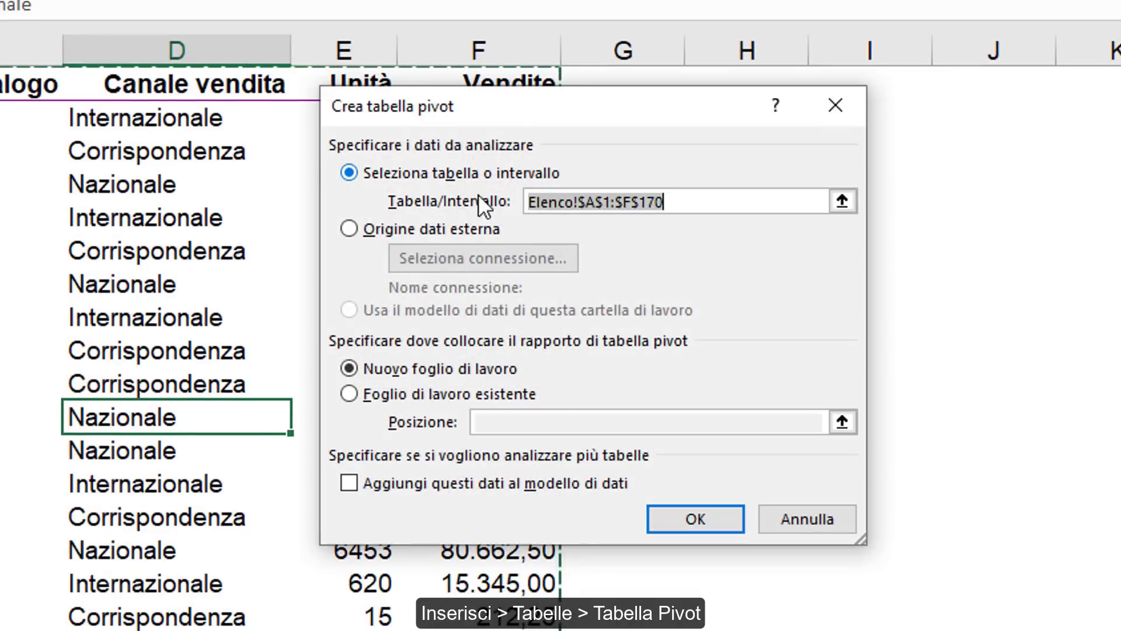
Build a pivot on Foglio1 summing Vendite by Canale vendita/NumCatalogo rows and Anno/Trimestre columns.
{"action": "left_click", "coordinate": [669, 517]}
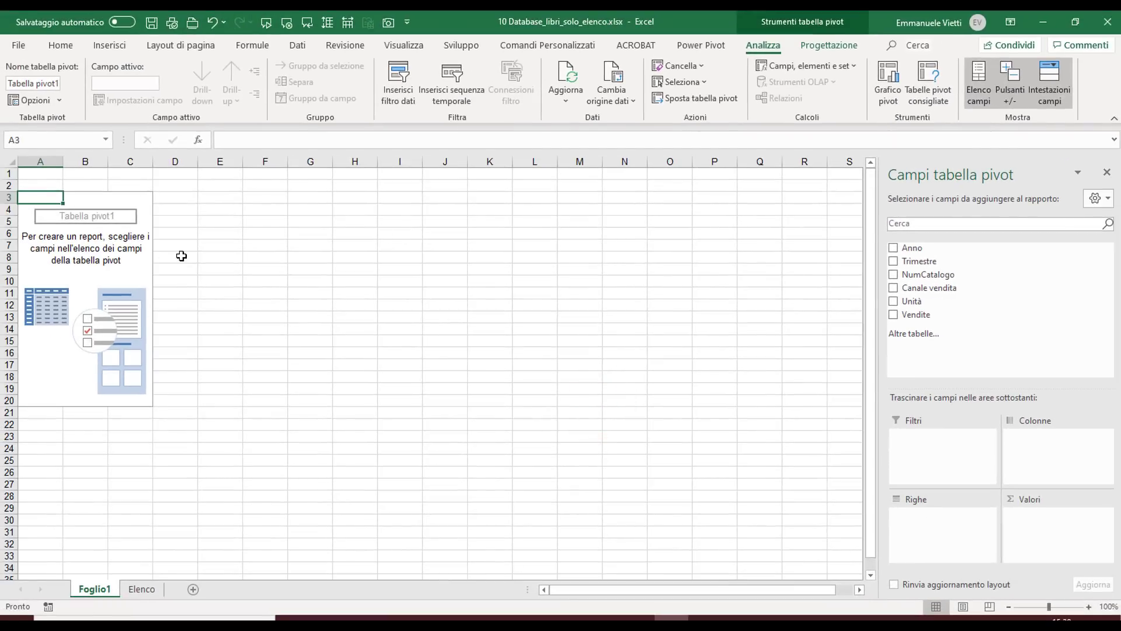
{"action": "left_click_drag", "start_coordinate": [912, 247], "coordinate": [1039, 461]}
{"action": "left_click_drag", "start_coordinate": [911, 259], "coordinate": [1046, 476]}
{"action": "left_click_drag", "start_coordinate": [926, 274], "coordinate": [936, 516]}
{"action": "left_click_drag", "start_coordinate": [929, 288], "coordinate": [934, 515]}
{"action": "left_click_drag", "start_coordinate": [916, 315], "coordinate": [1040, 509]}
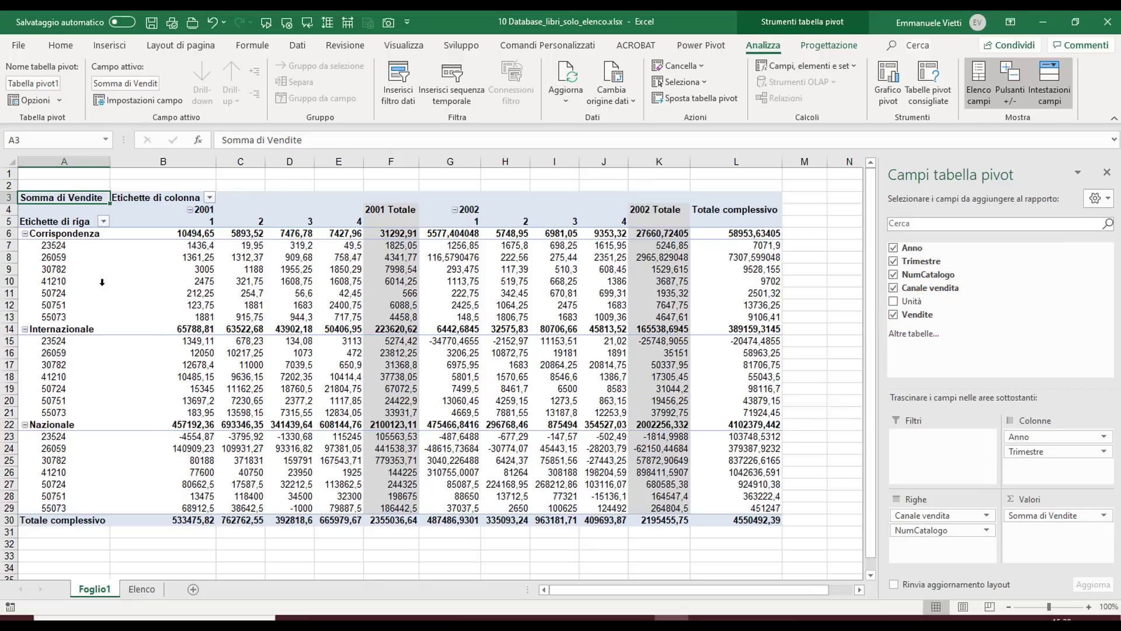
{"action": "left_click", "coordinate": [821, 47]}
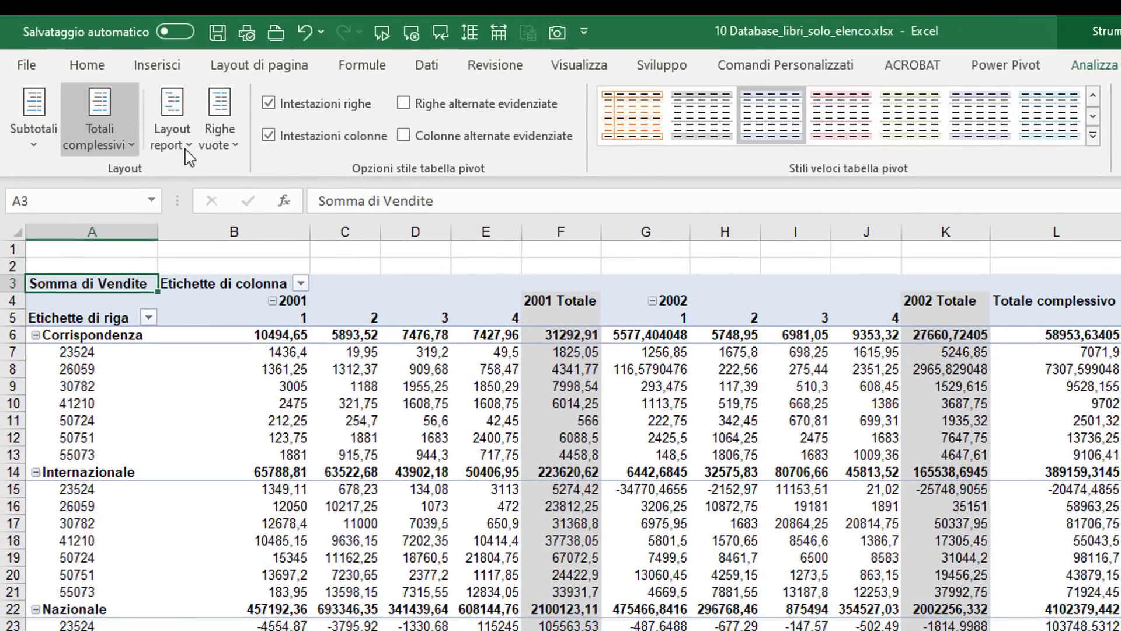
Switch the pivot to tabular form (Mostra in formato tabella) and hide all subtotals.
{"action": "left_click", "coordinate": [173, 143]}
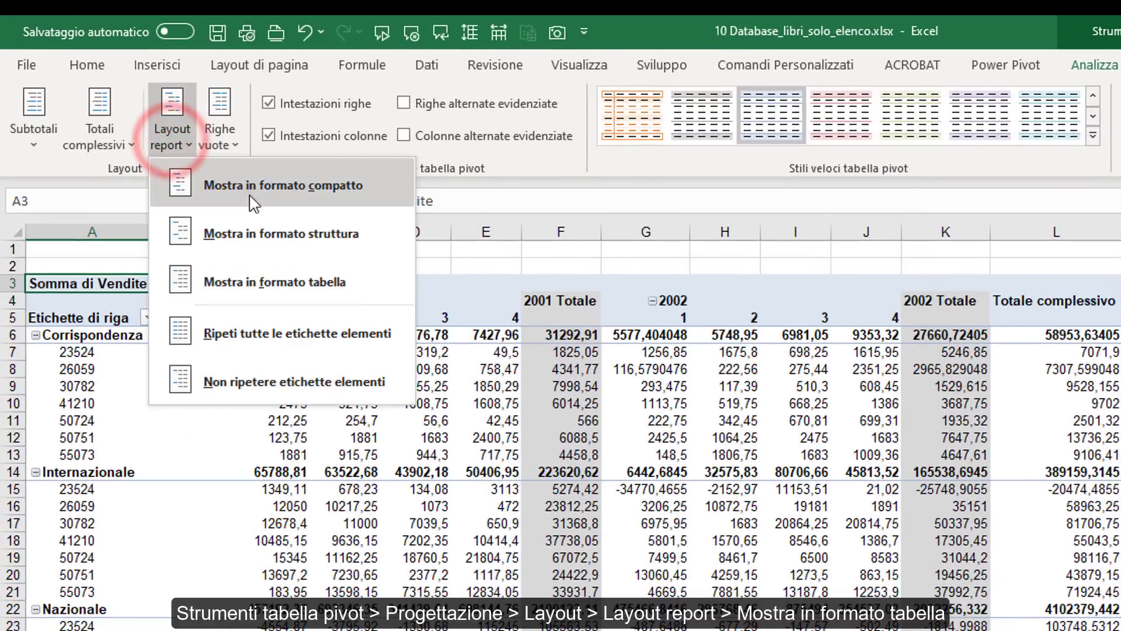
{"action": "left_click", "coordinate": [308, 274]}
{"action": "left_click", "coordinate": [100, 361]}
{"action": "left_click", "coordinate": [209, 369]}
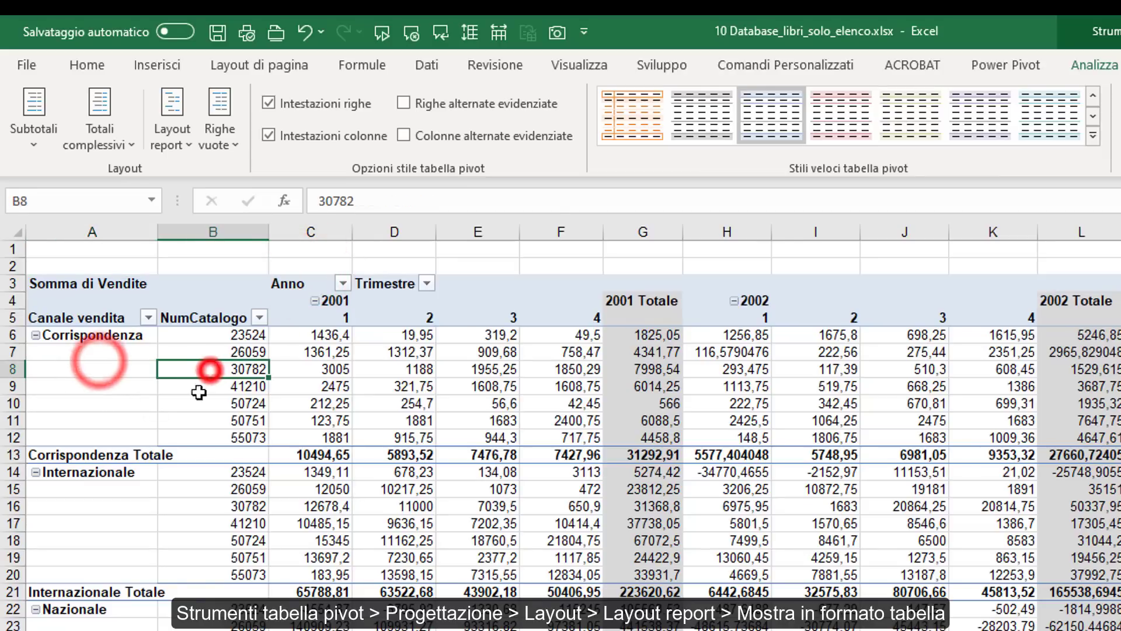
{"action": "left_click", "coordinate": [501, 384]}
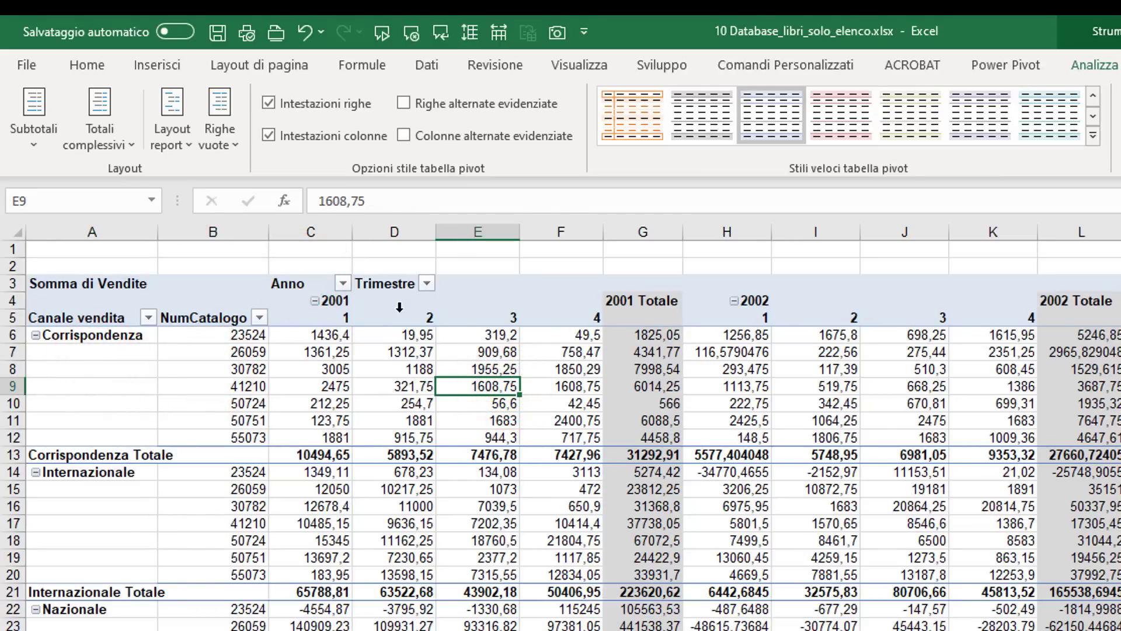
{"action": "left_click", "coordinate": [44, 137]}
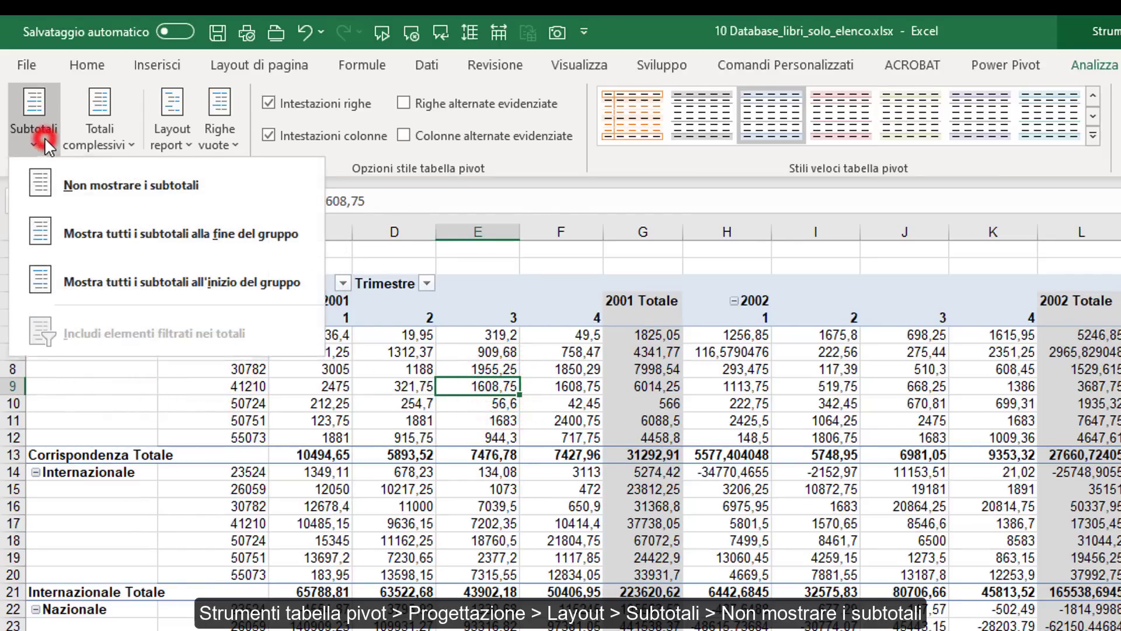
{"action": "left_click", "coordinate": [216, 190]}
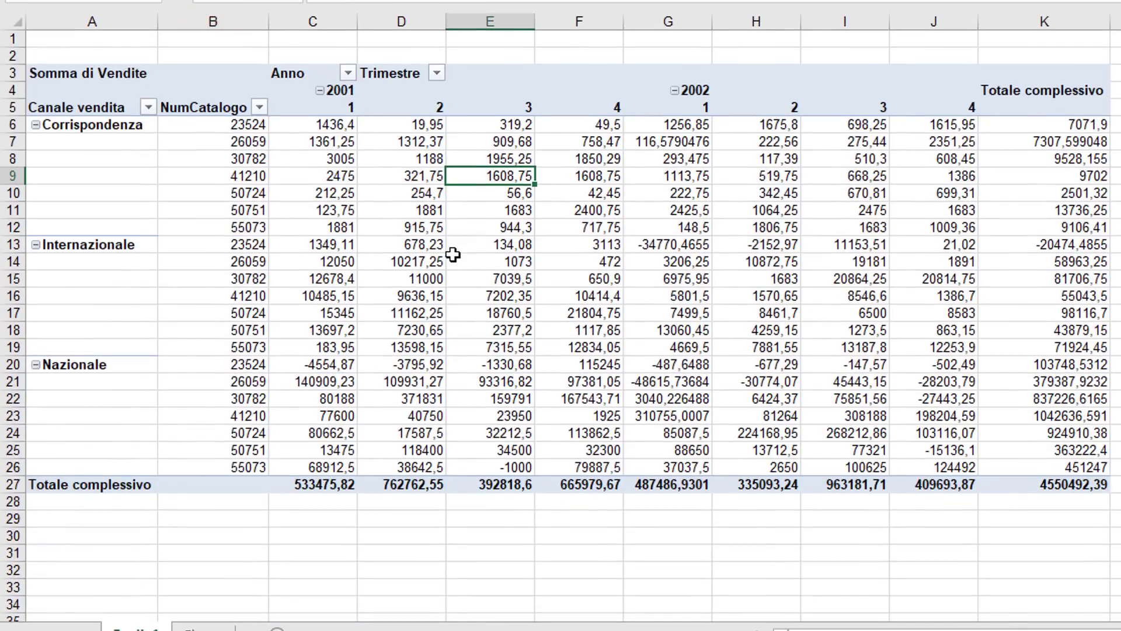
In Opzioni tabella pivot, enable 'Unisci e allinea al centro' and disable 'Adatta larghezza colonne'.
{"action": "right_click", "coordinate": [457, 470]}
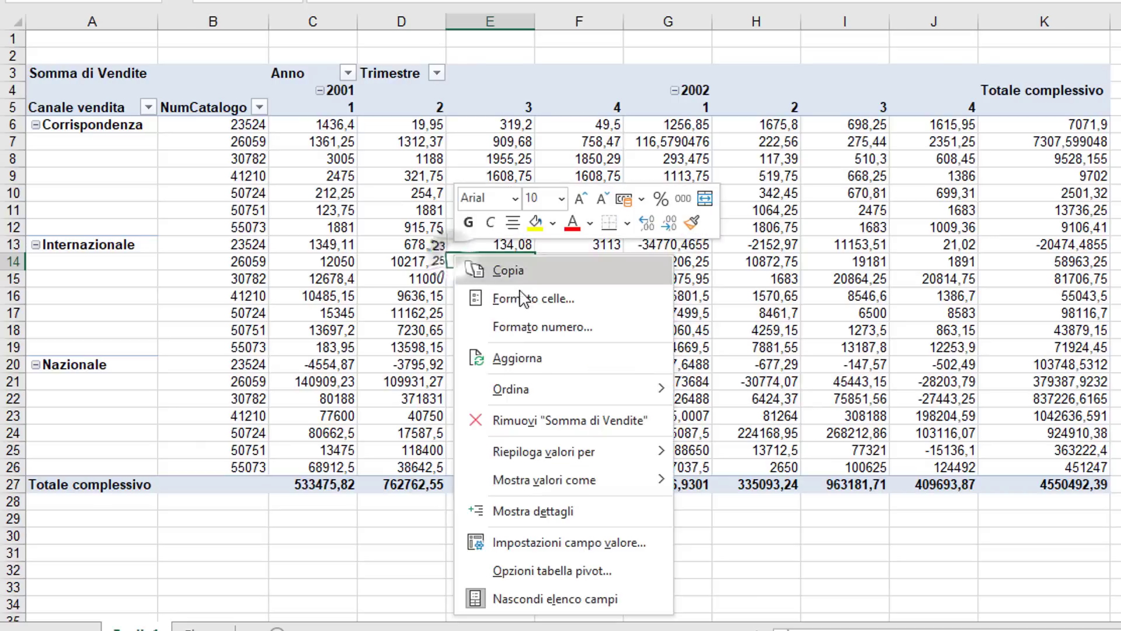
{"action": "left_click", "coordinate": [516, 568]}
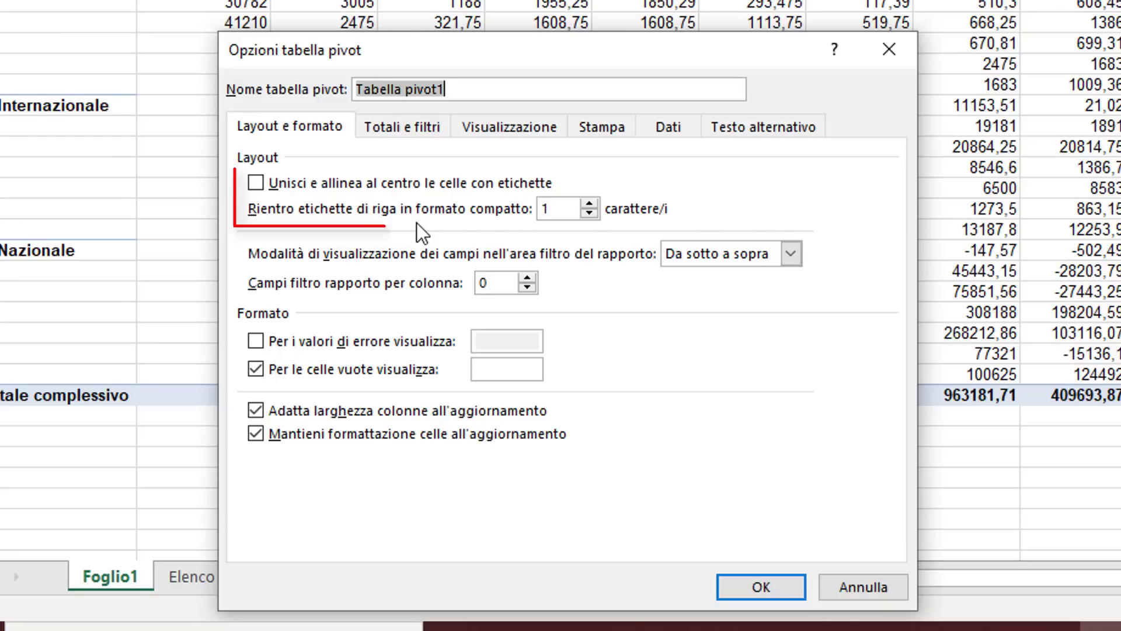
{"action": "left_click", "coordinate": [258, 181]}
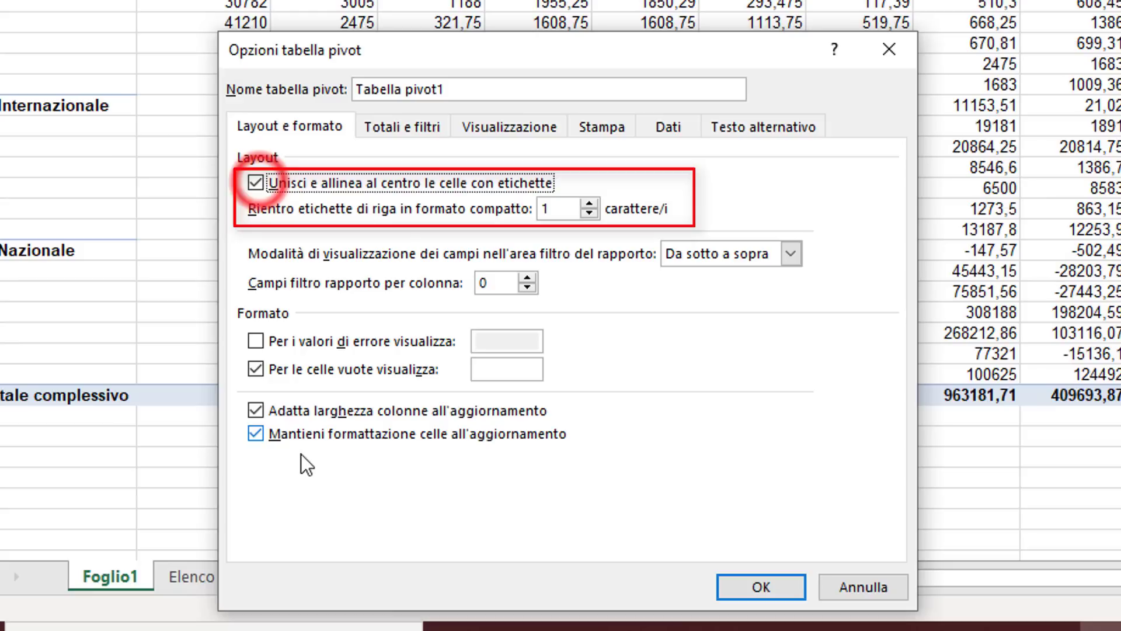
{"action": "left_click", "coordinate": [260, 411]}
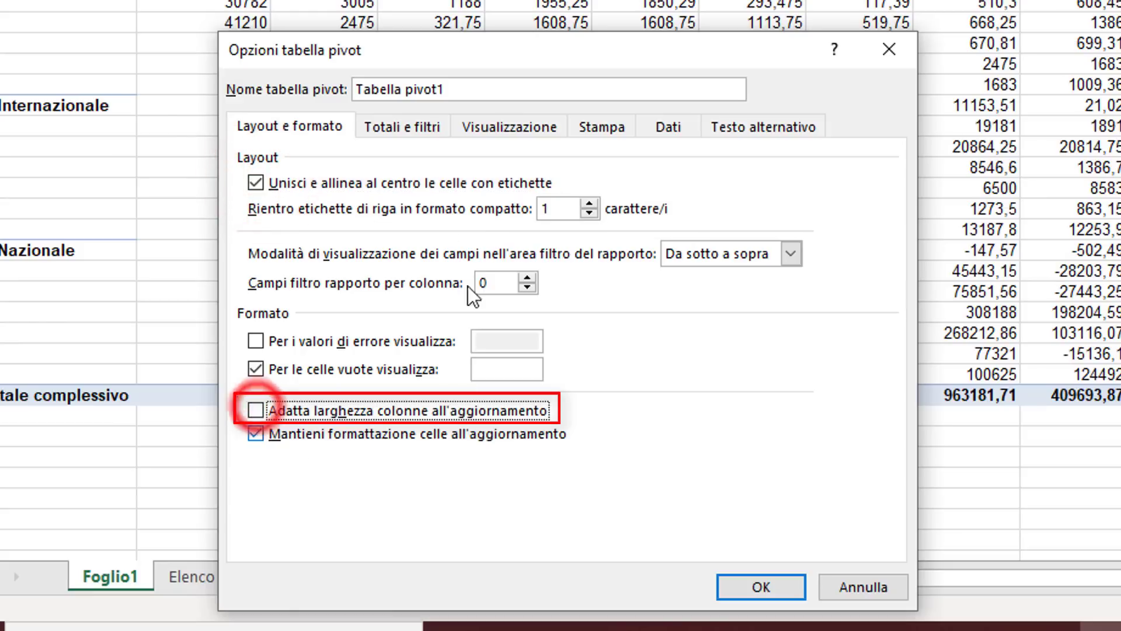
Review the Totals and filters, Display, Print and Data tabs of the pivot options.
{"action": "left_click", "coordinate": [419, 125]}
{"action": "left_click", "coordinate": [507, 124]}
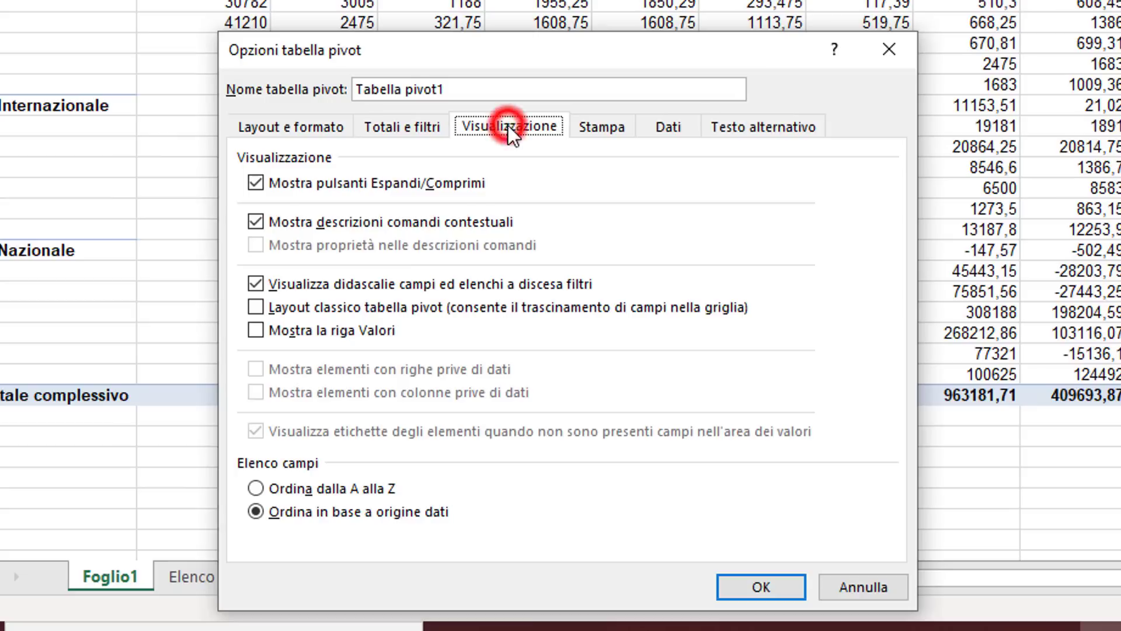
{"action": "left_click", "coordinate": [603, 126]}
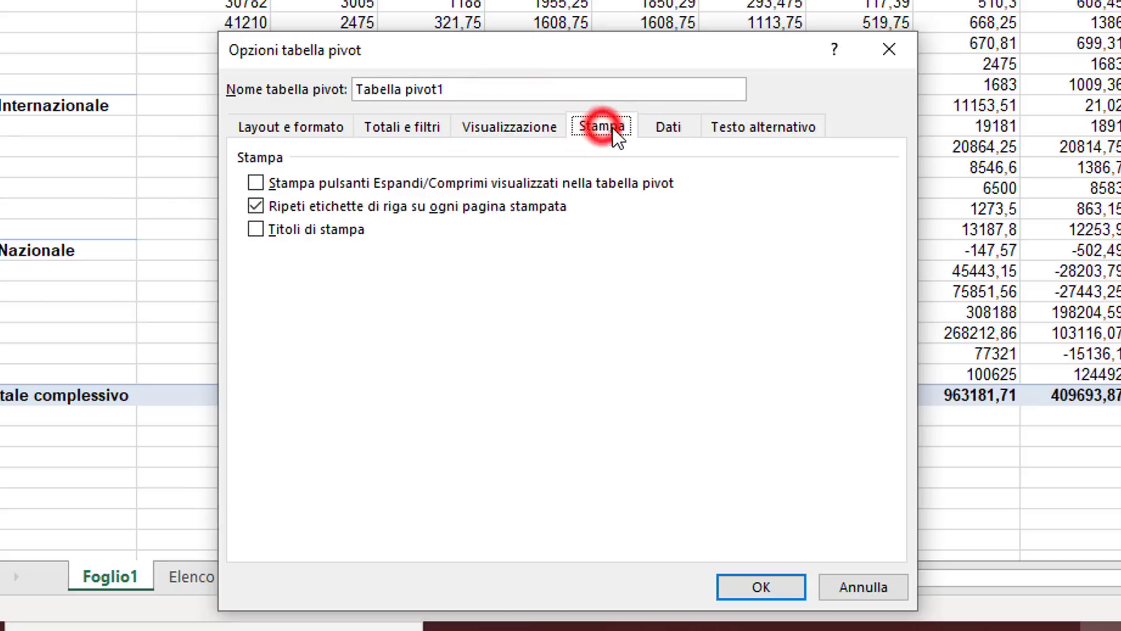
{"action": "left_click", "coordinate": [666, 128]}
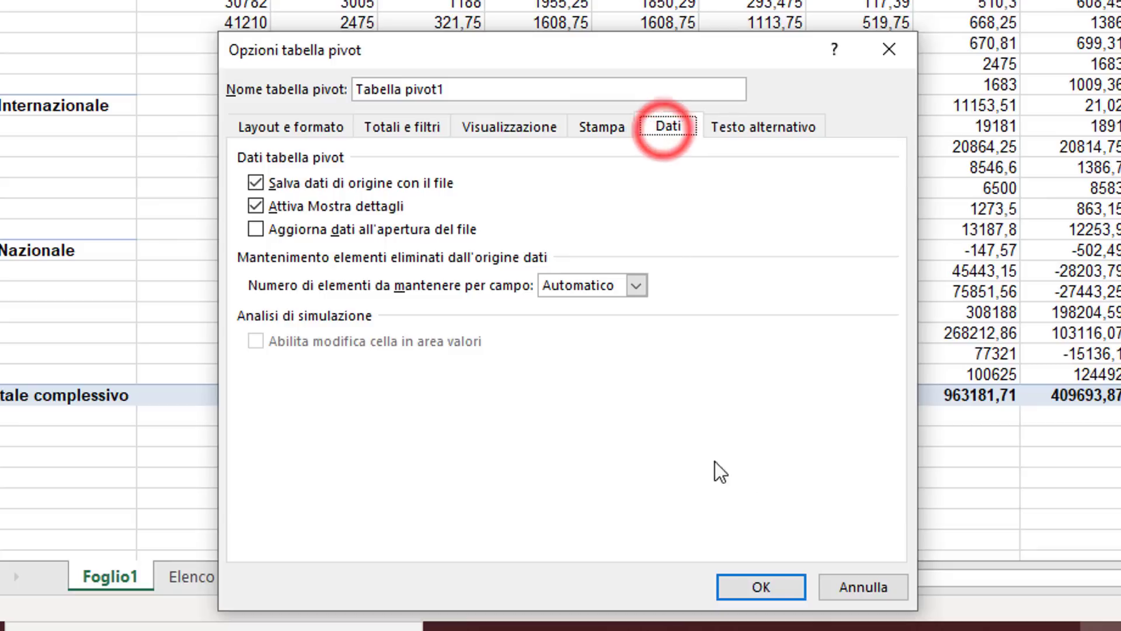
Apply the pivot options and select cell F12 in the Foglio1 pivot.
{"action": "left_click", "coordinate": [769, 594]}
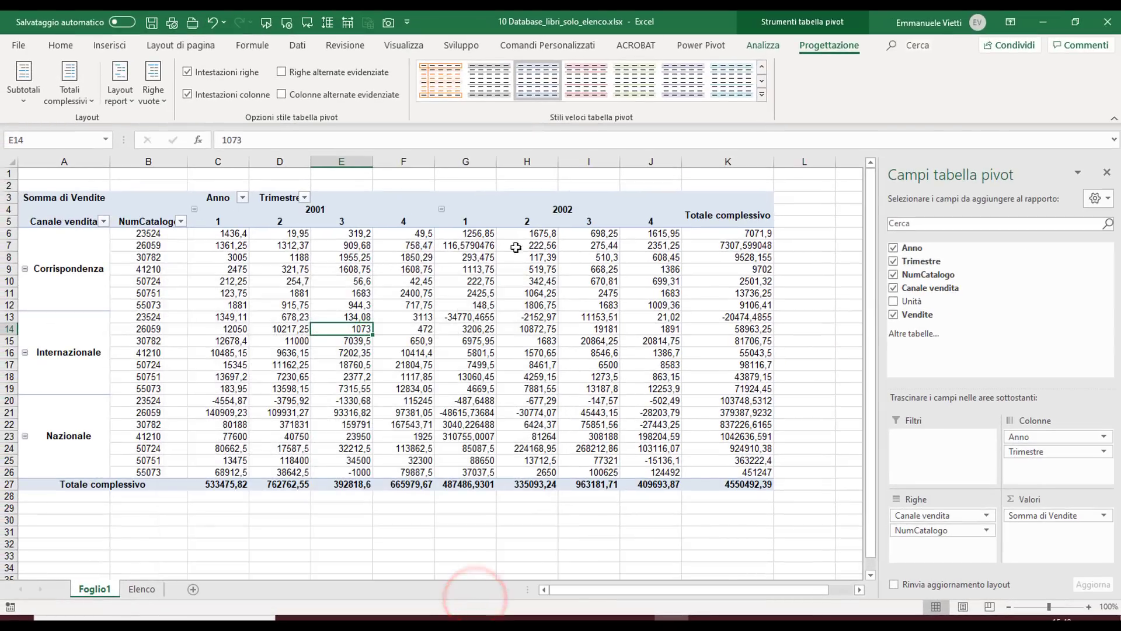
{"action": "left_click", "coordinate": [403, 305]}
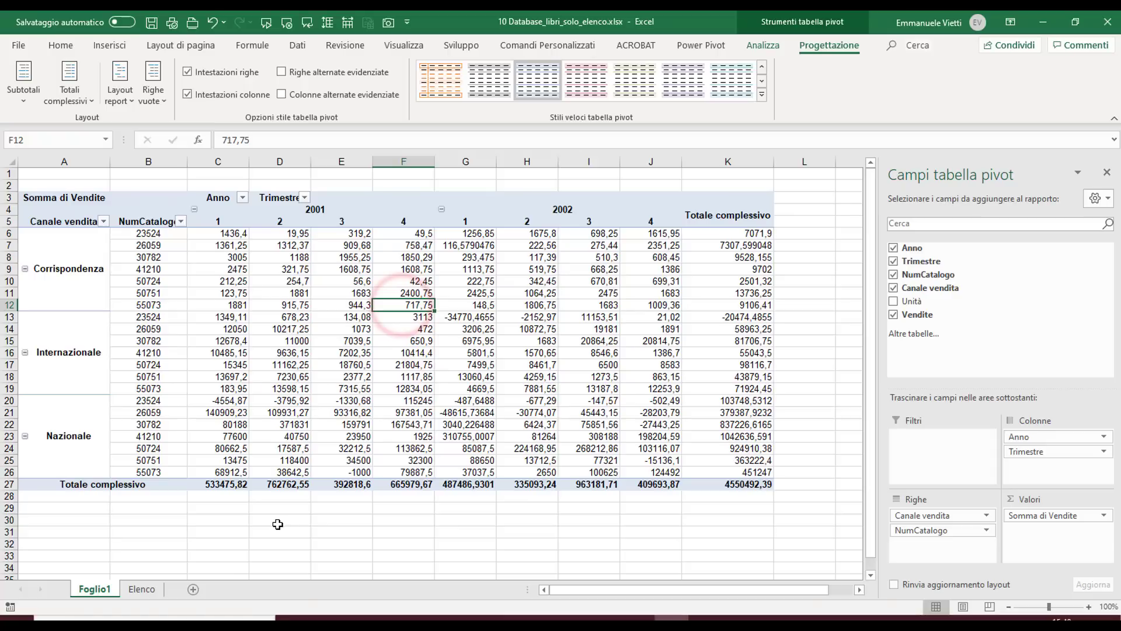
Create a second pivot table from the Elenco data on a new sheet.
{"action": "left_click", "coordinate": [140, 589]}
{"action": "left_click", "coordinate": [358, 236]}
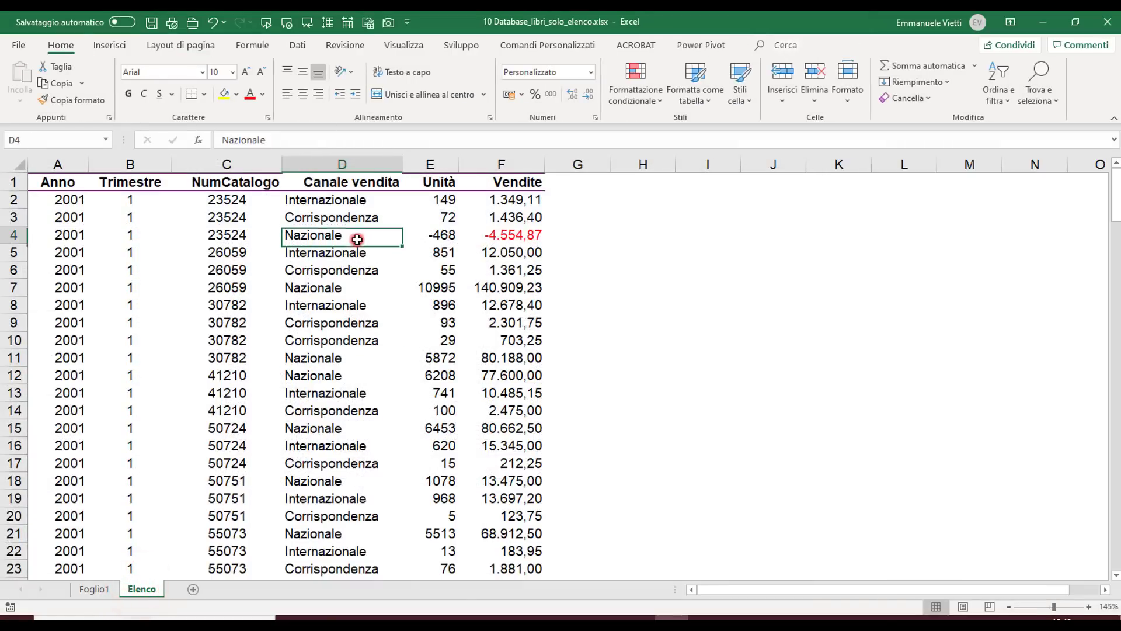
{"action": "left_click", "coordinate": [109, 45]}
{"action": "left_click", "coordinate": [20, 80]}
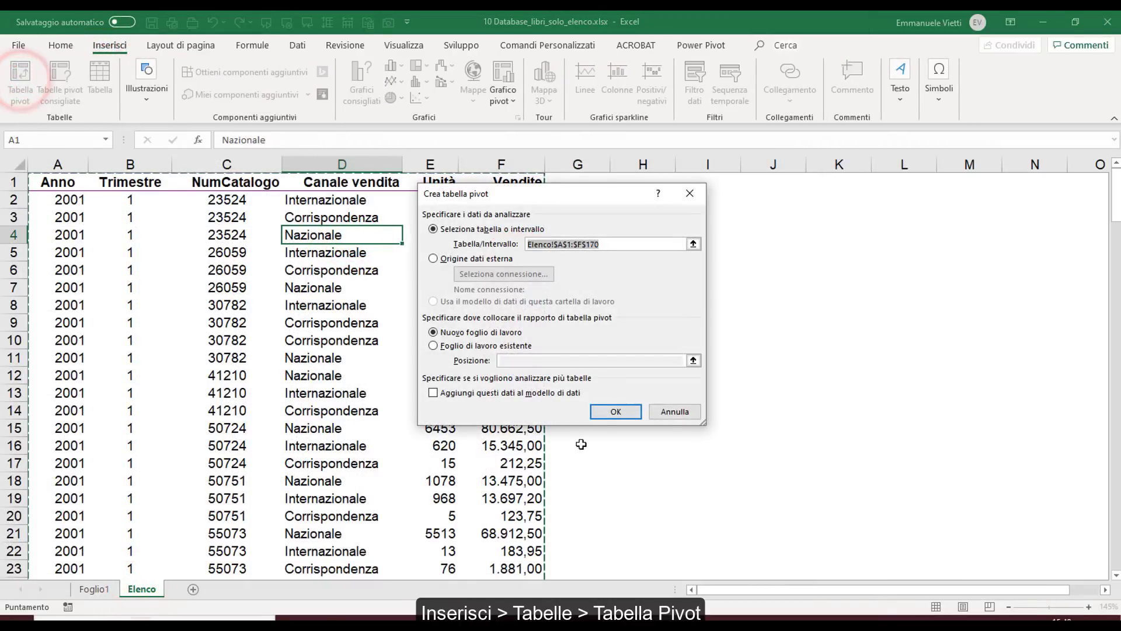
{"action": "left_click", "coordinate": [610, 411]}
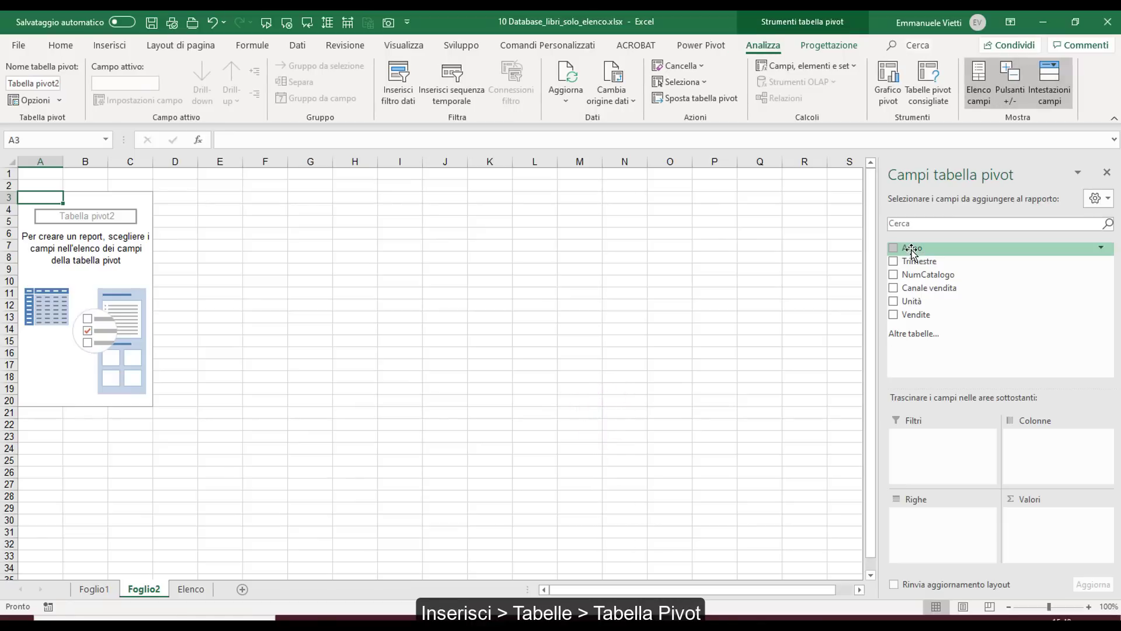
Lay out Anno and Trimestre as columns, Canale vendita and NumCatalogo as rows, summing Vendite.
{"action": "left_click_drag", "start_coordinate": [909, 248], "coordinate": [1033, 446]}
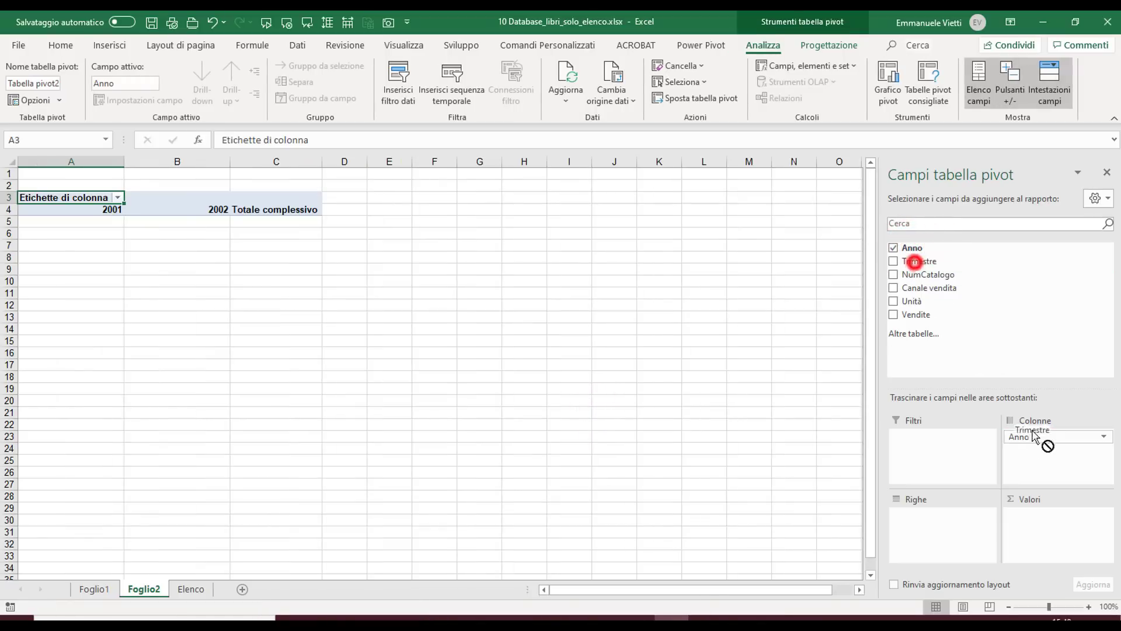
{"action": "left_click_drag", "start_coordinate": [1062, 476], "coordinate": [1060, 475]}
{"action": "left_click_drag", "start_coordinate": [931, 276], "coordinate": [934, 529]}
{"action": "left_click_drag", "start_coordinate": [933, 287], "coordinate": [941, 513]}
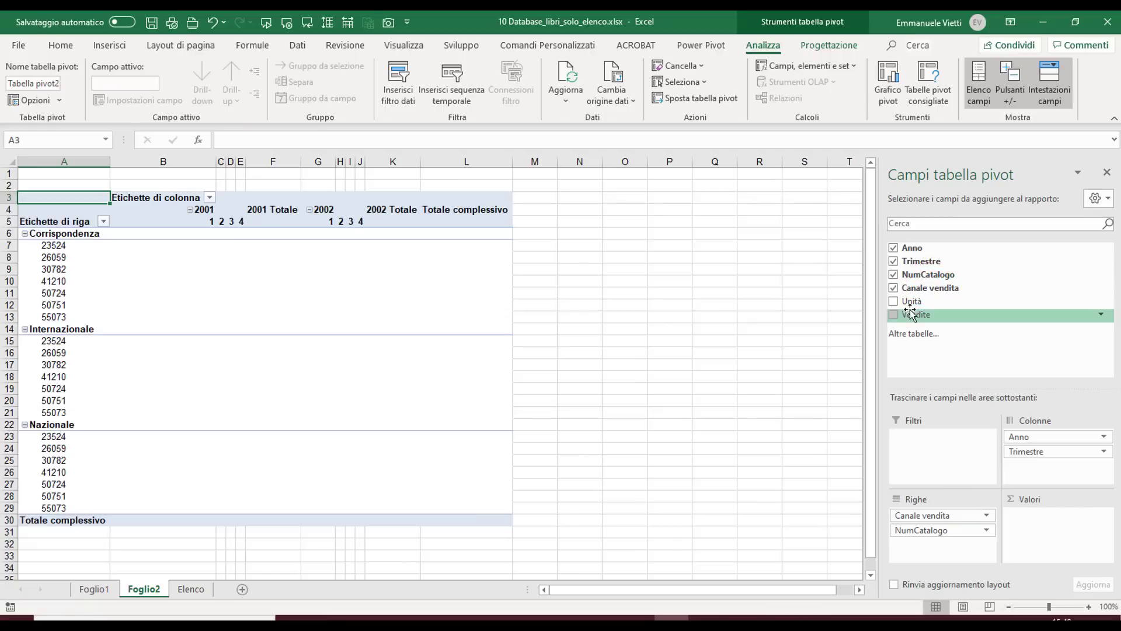
{"action": "left_click_drag", "start_coordinate": [915, 314], "coordinate": [1052, 529]}
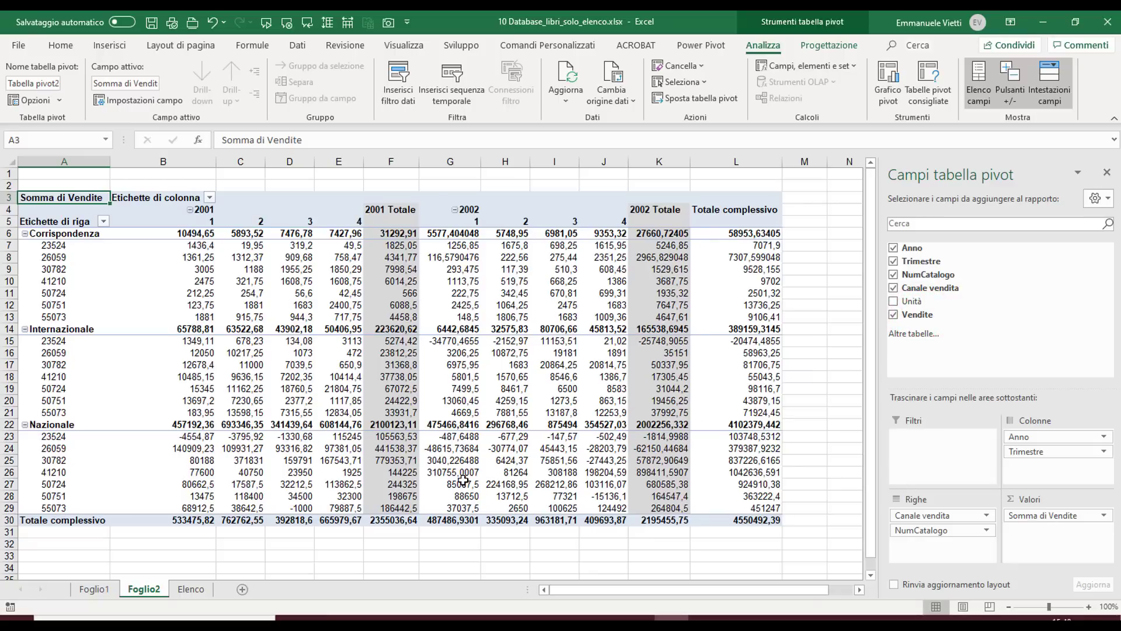
Compare the compact pivot on Foglio2 with Foglio1, then delete Foglio2.
{"action": "left_click", "coordinate": [104, 590]}
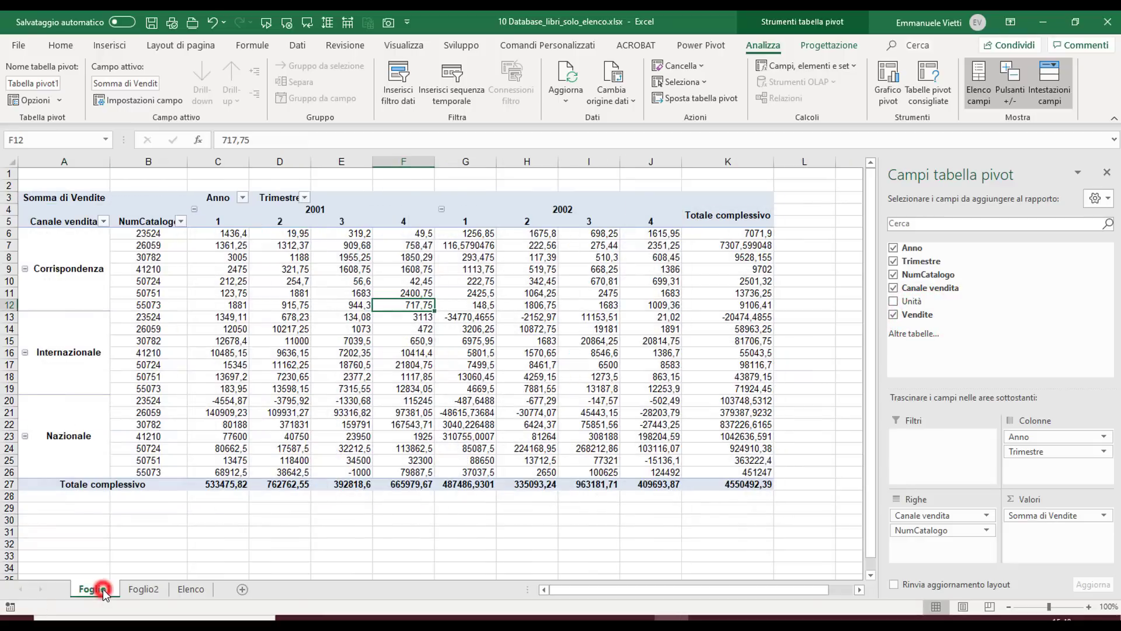
{"action": "left_click", "coordinate": [144, 589]}
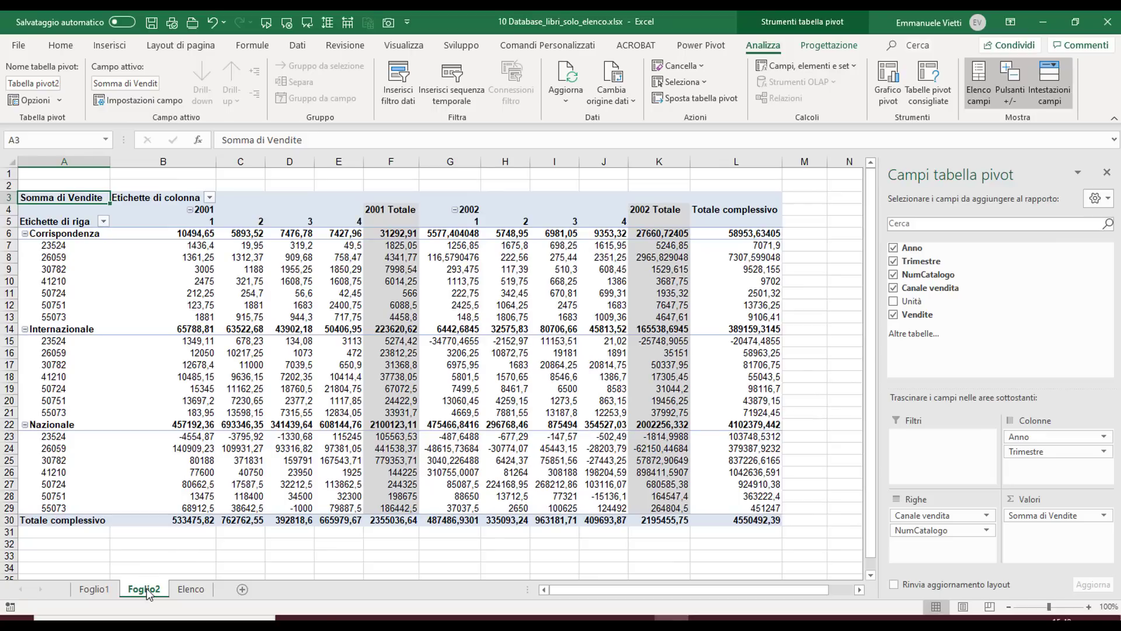
{"action": "right_click", "coordinate": [146, 591]}
{"action": "left_click", "coordinate": [198, 419]}
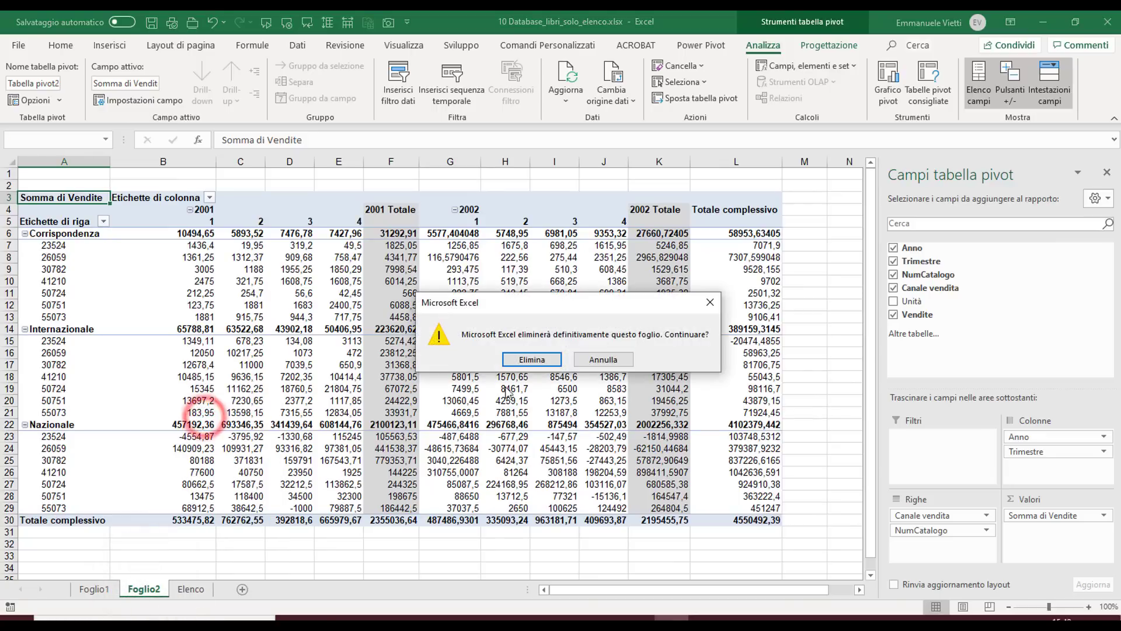
Confirm deleting Foglio2, return to Foglio1, and open Options > Dati > Modifica layout predefinito.
{"action": "left_click", "coordinate": [532, 360]}
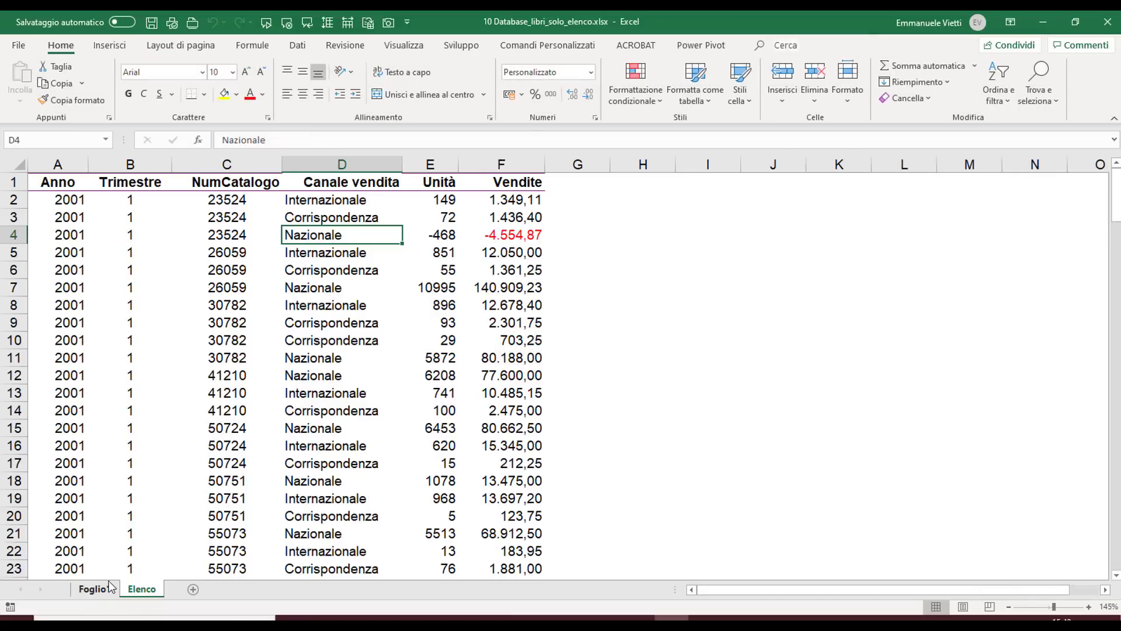
{"action": "left_click", "coordinate": [94, 589]}
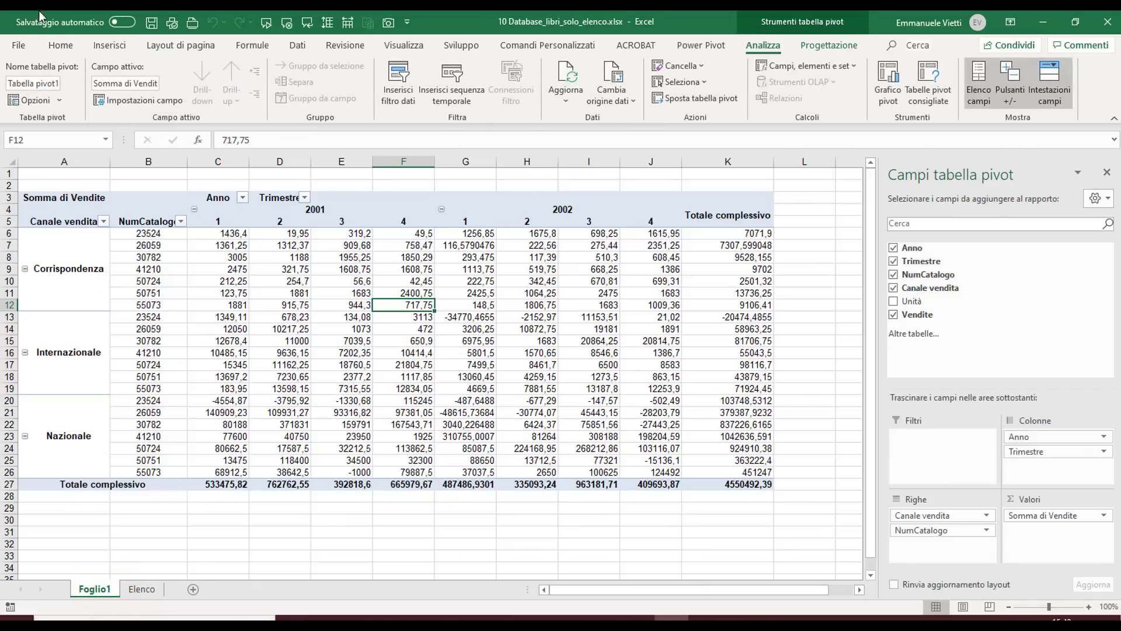
{"action": "left_click", "coordinate": [20, 45]}
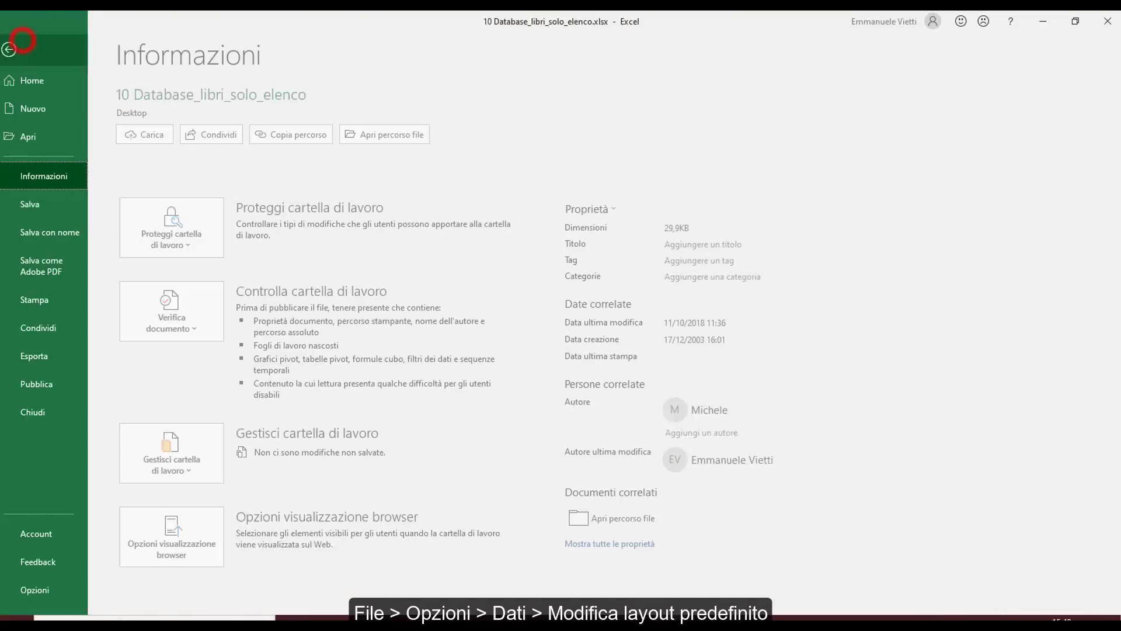
{"action": "left_click", "coordinate": [37, 590]}
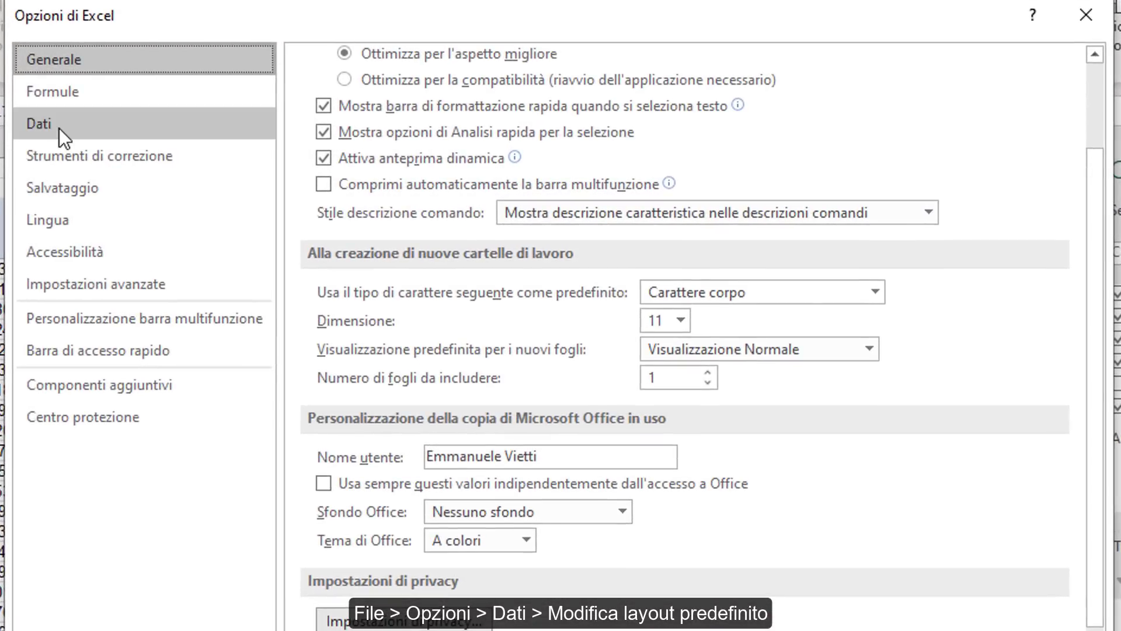
{"action": "left_click", "coordinate": [171, 128]}
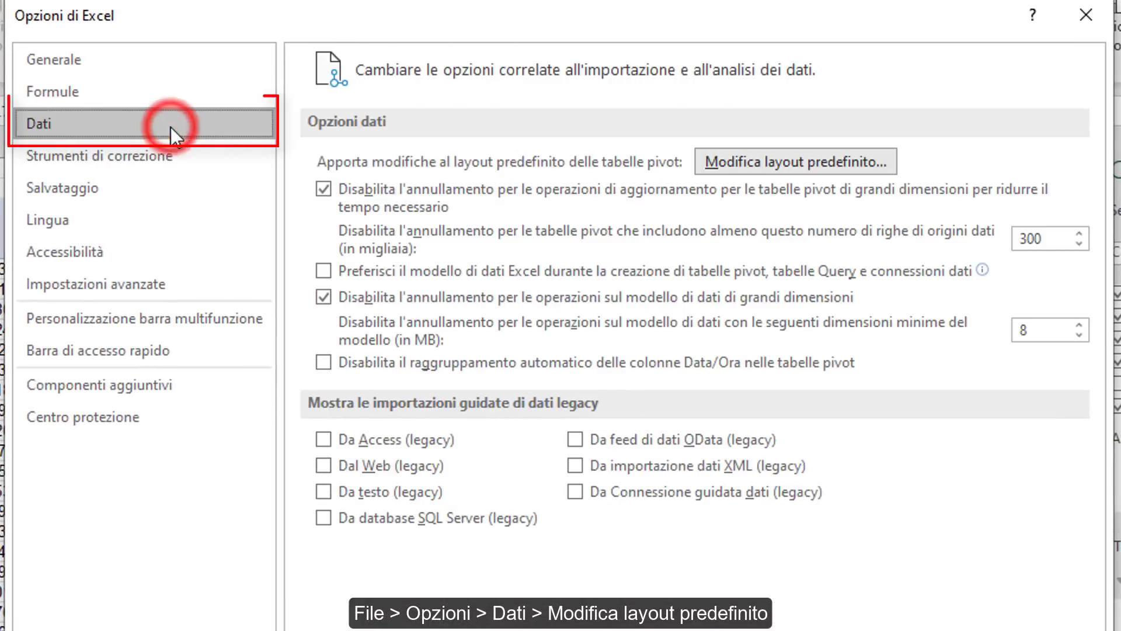
{"action": "left_click", "coordinate": [780, 166]}
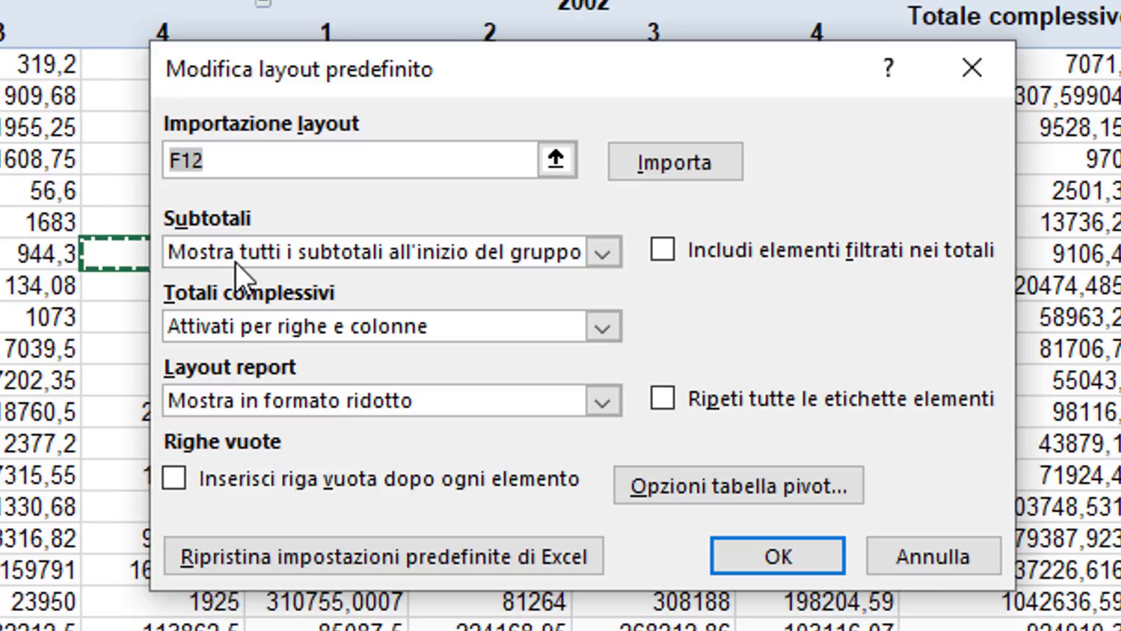
Review the default subtotal, grand total and report layout lists, keeping group-top subtotals and Compact Form.
{"action": "left_click", "coordinate": [236, 250]}
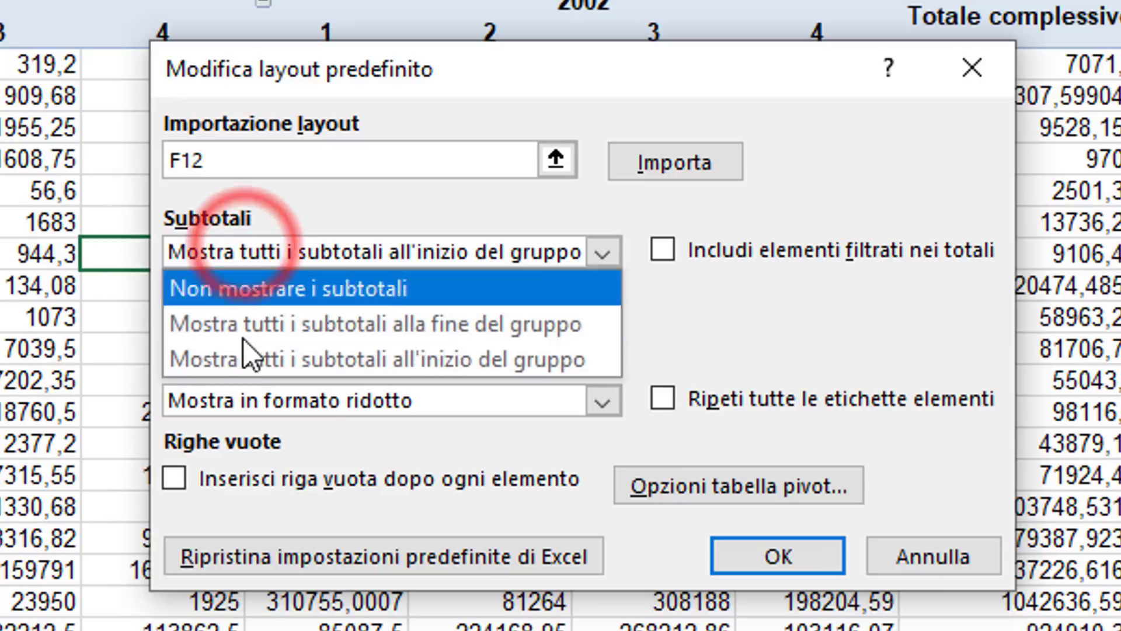
{"action": "left_click", "coordinate": [759, 336]}
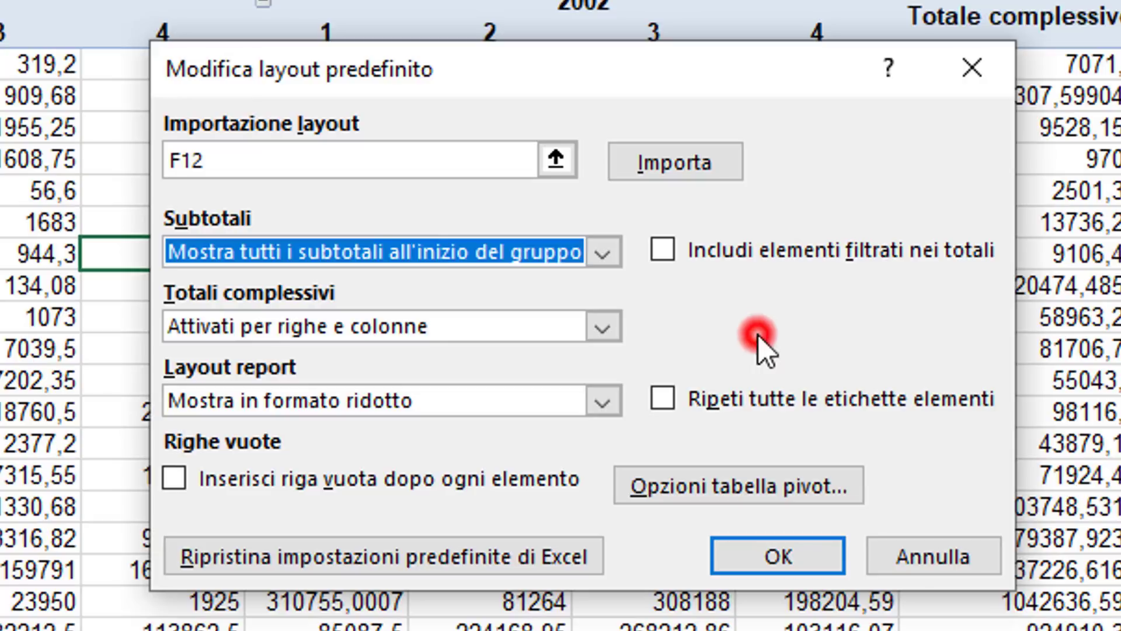
{"action": "left_click", "coordinate": [240, 324]}
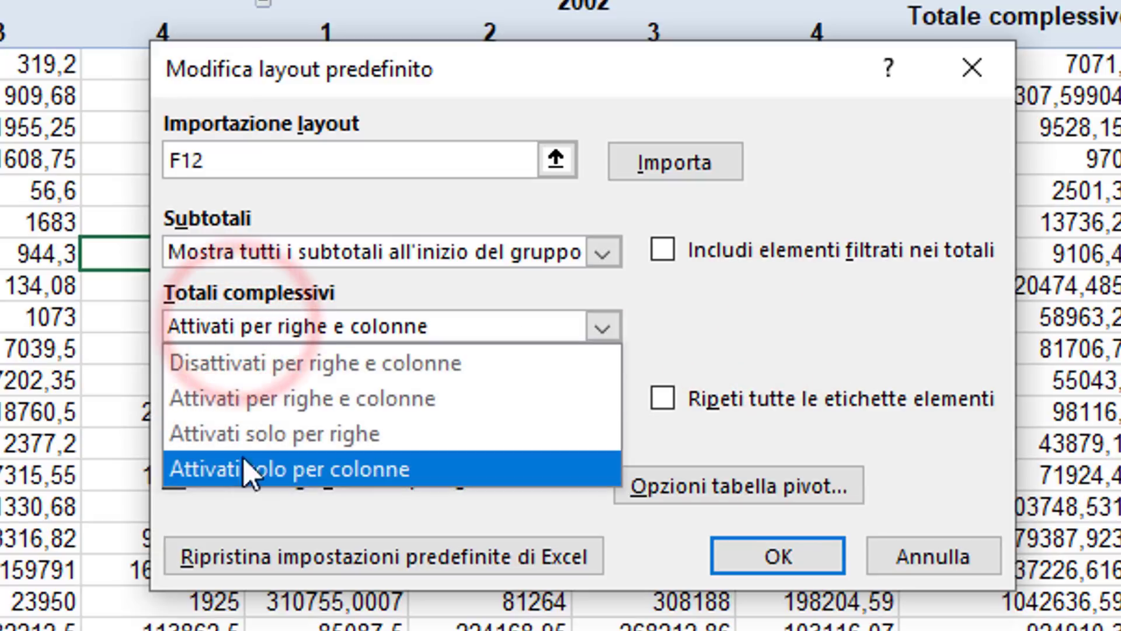
{"action": "left_click", "coordinate": [835, 317]}
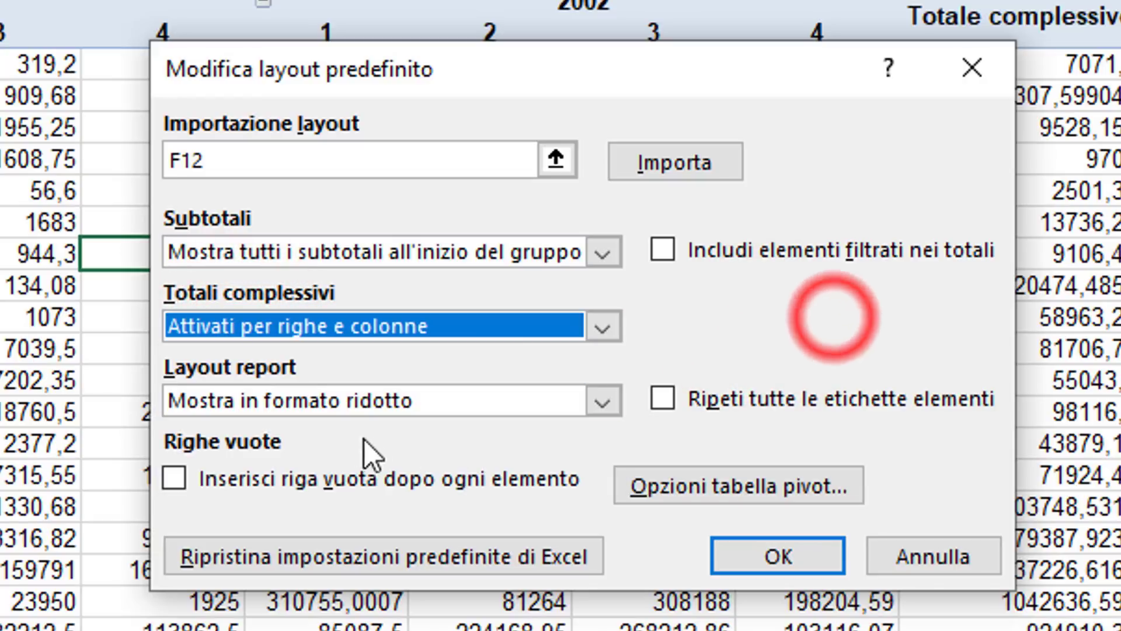
{"action": "left_click", "coordinate": [303, 398]}
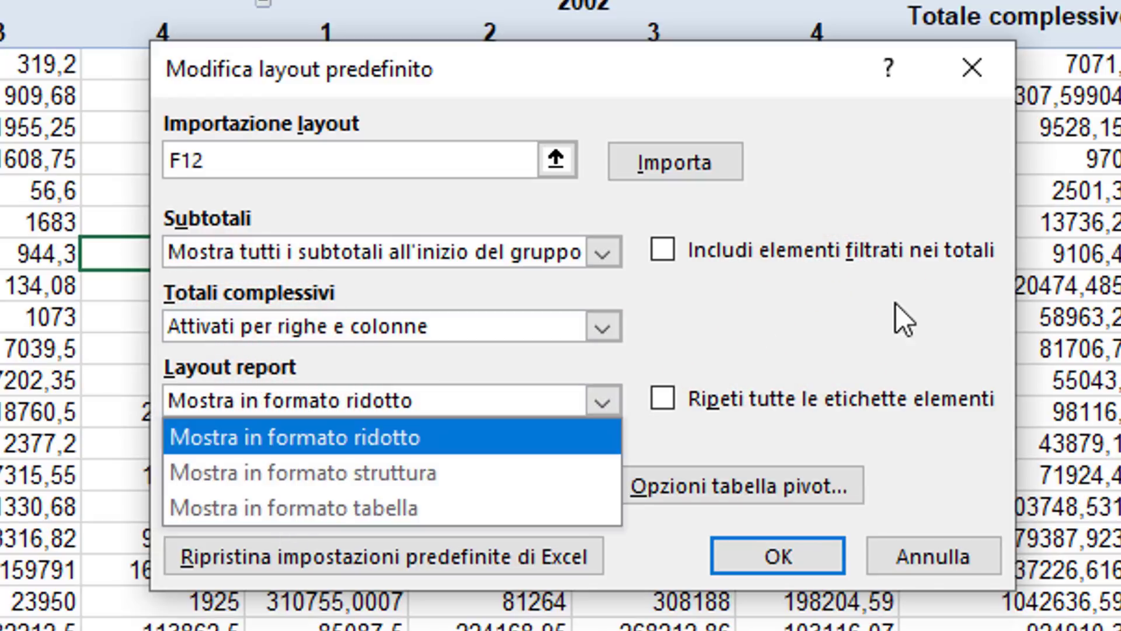
{"action": "left_click", "coordinate": [869, 306]}
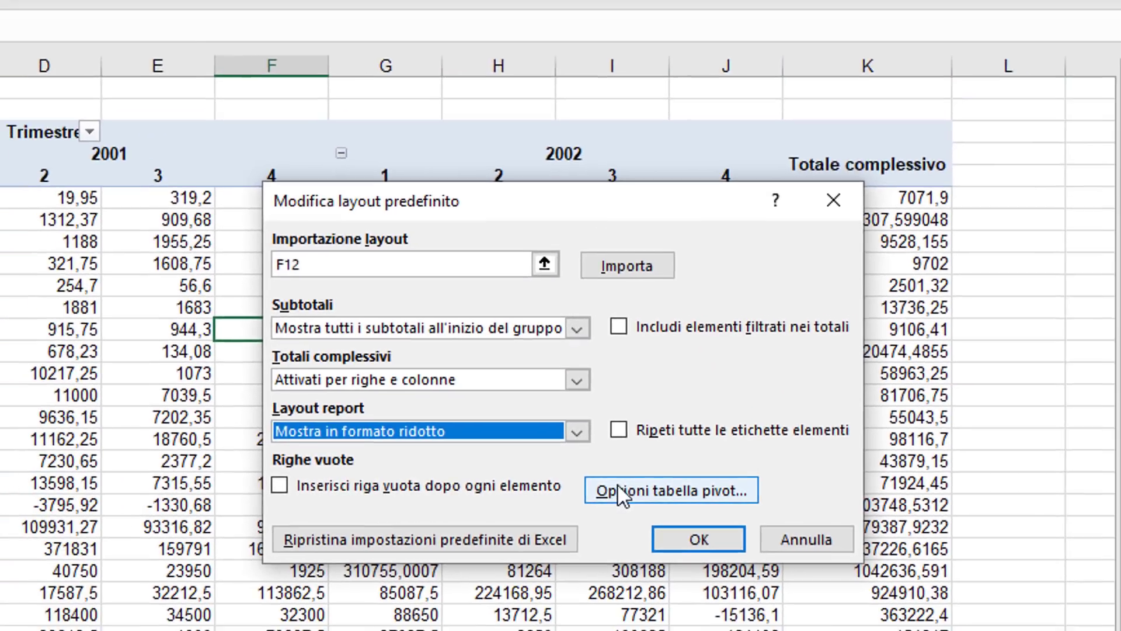
Browse the PivotTable Options tabs from the layout editor and cancel without changes.
{"action": "left_click", "coordinate": [663, 487]}
{"action": "left_click", "coordinate": [388, 105]}
{"action": "left_click", "coordinate": [493, 103]}
{"action": "left_click", "coordinate": [601, 104]}
{"action": "left_click", "coordinate": [677, 104]}
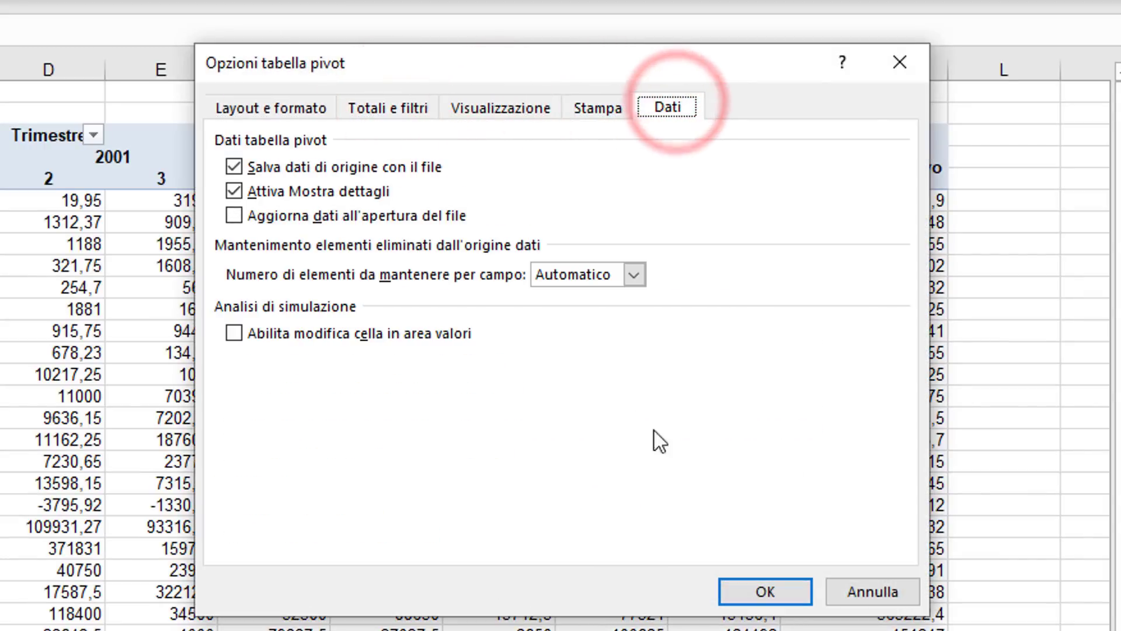
{"action": "left_click", "coordinate": [870, 584]}
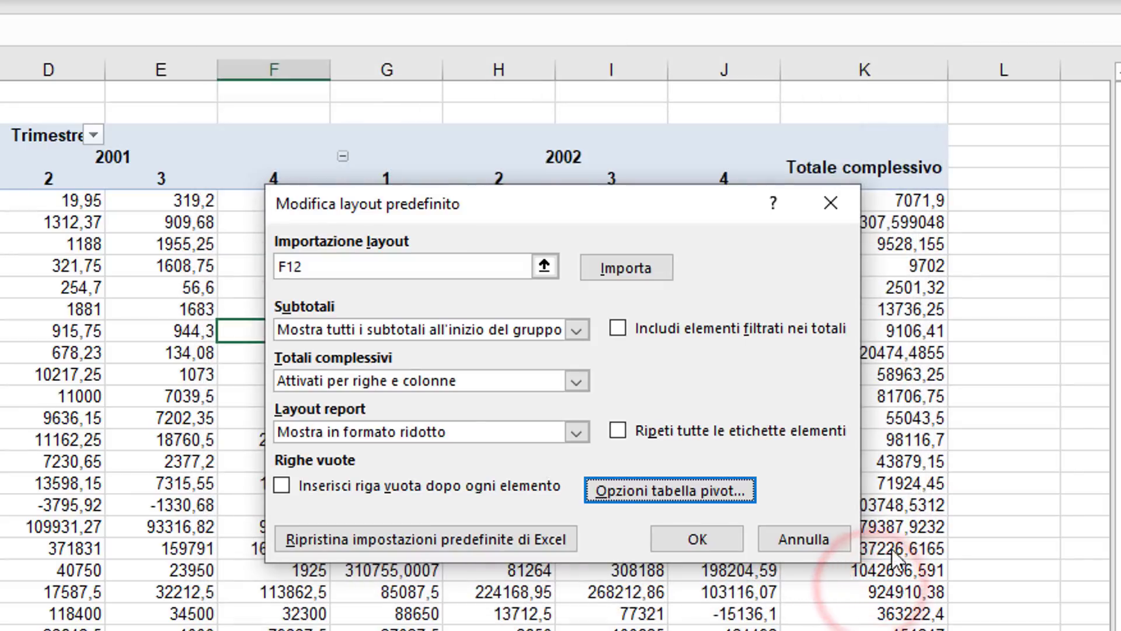
Import the default layout from the pivot at C10 and confirm it.
{"action": "left_click", "coordinate": [544, 267]}
{"action": "type", "text": "C10"}
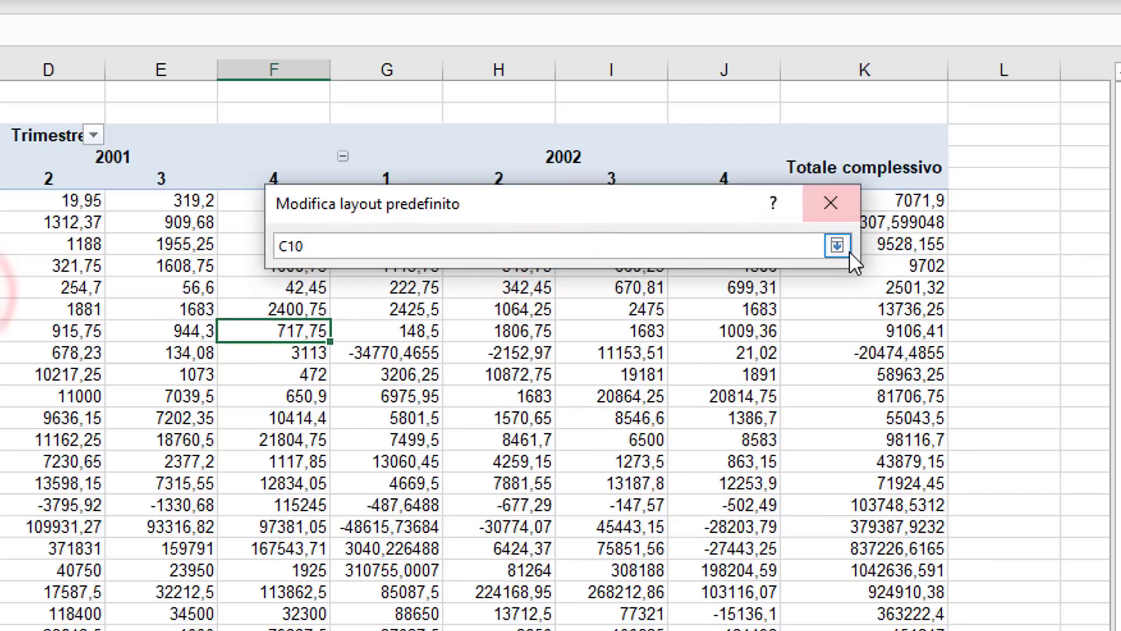
{"action": "left_click", "coordinate": [846, 250]}
{"action": "left_click", "coordinate": [643, 260]}
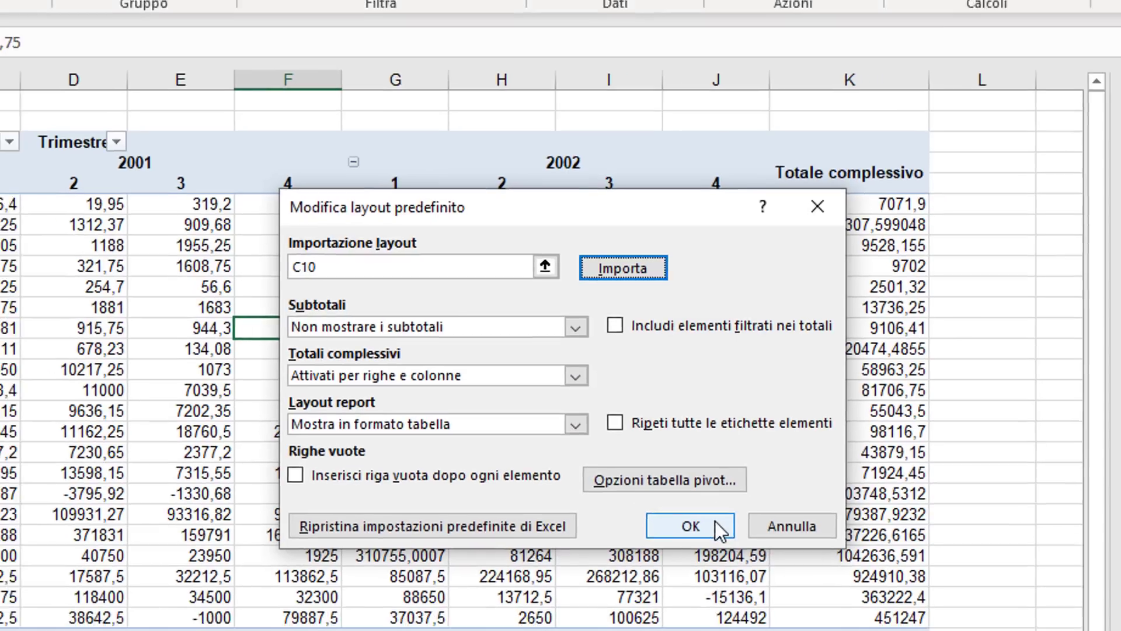
{"action": "left_click", "coordinate": [715, 523]}
Close Excel Options and create a PivotTable from the Elenco sales list on a new sheet.
{"action": "left_click", "coordinate": [799, 532]}
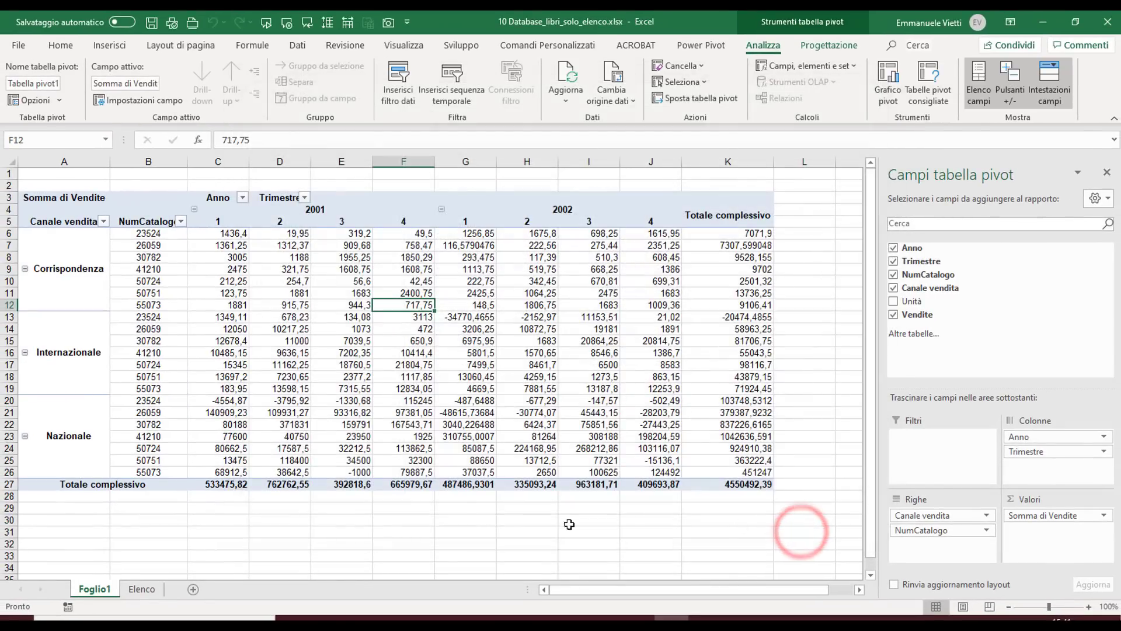
{"action": "left_click", "coordinate": [150, 591]}
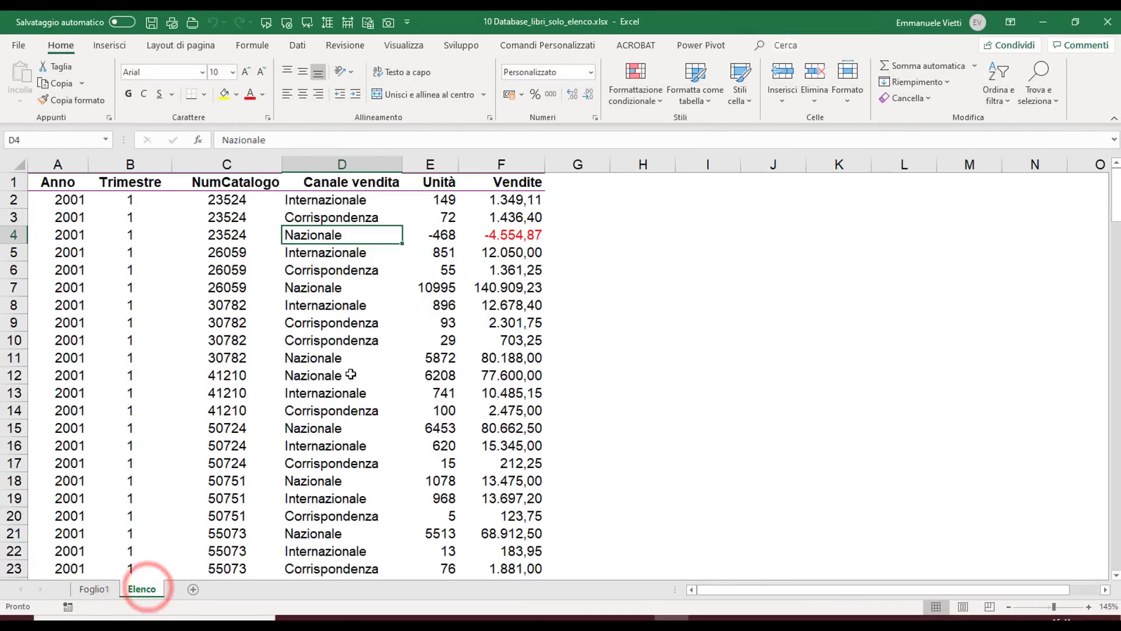
{"action": "left_click", "coordinate": [314, 343]}
{"action": "left_click", "coordinate": [109, 45]}
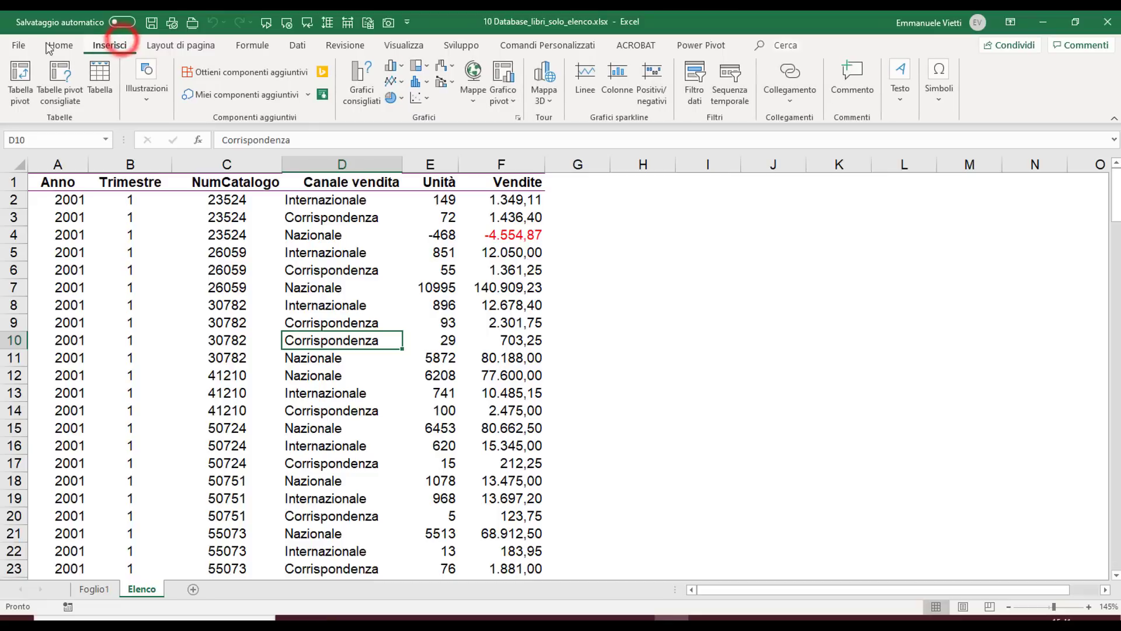
{"action": "left_click", "coordinate": [23, 82]}
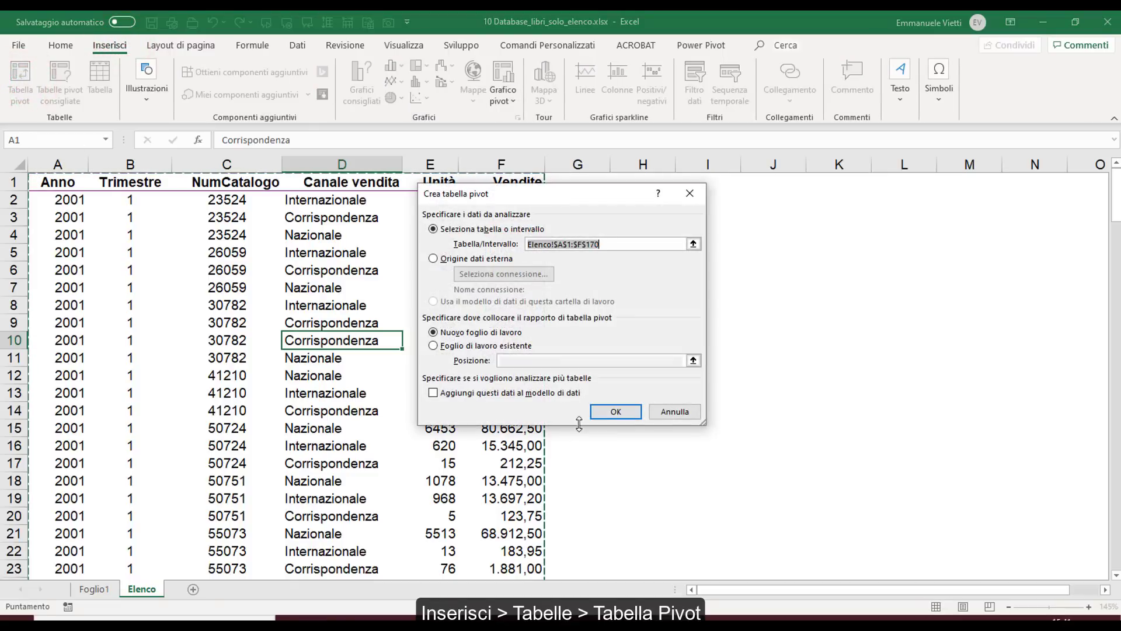
{"action": "left_click", "coordinate": [633, 411]}
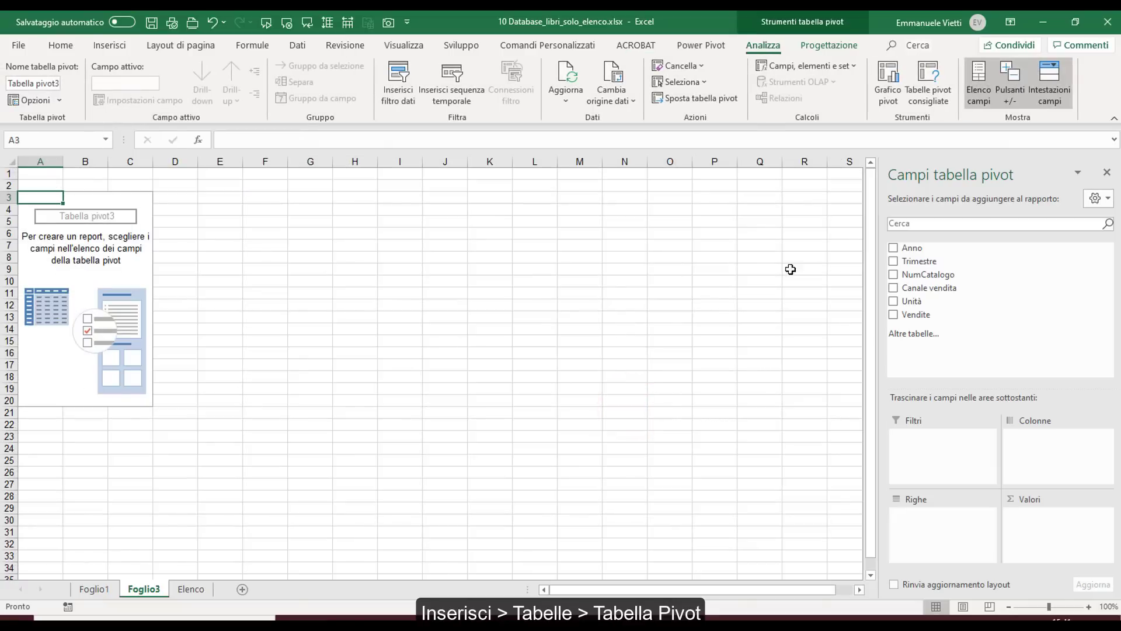
Put Anno and Trimestre in columns, NumCatalogo and Canale vendita in rows, sum Vendite, and autofit column A.
{"action": "left_click_drag", "start_coordinate": [912, 248], "coordinate": [1047, 436]}
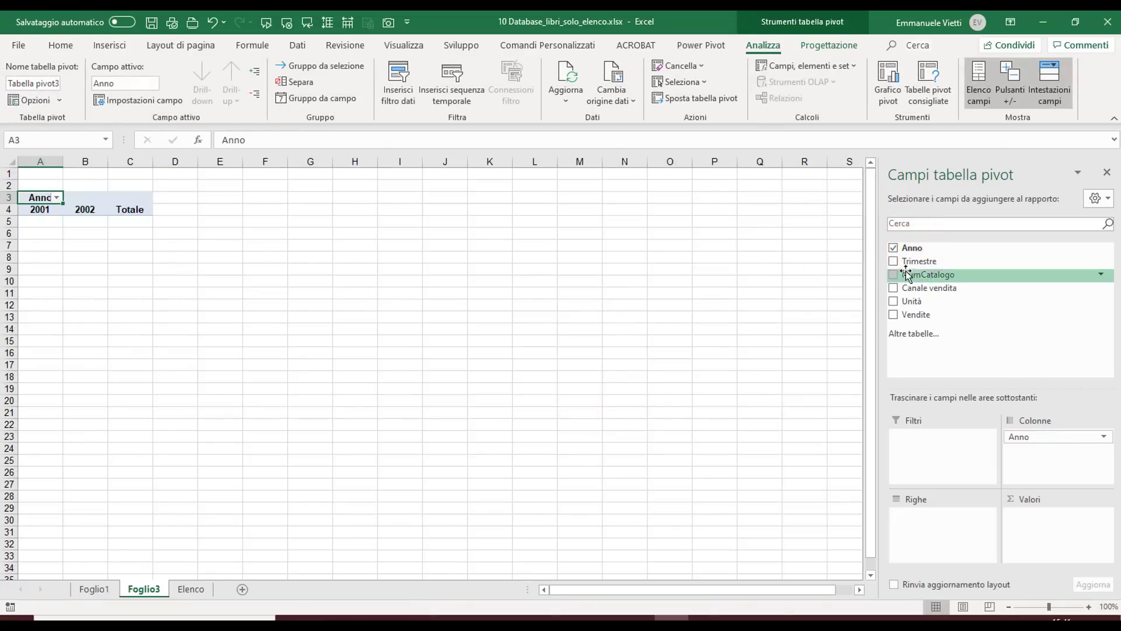
{"action": "left_click_drag", "start_coordinate": [909, 261], "coordinate": [1060, 452]}
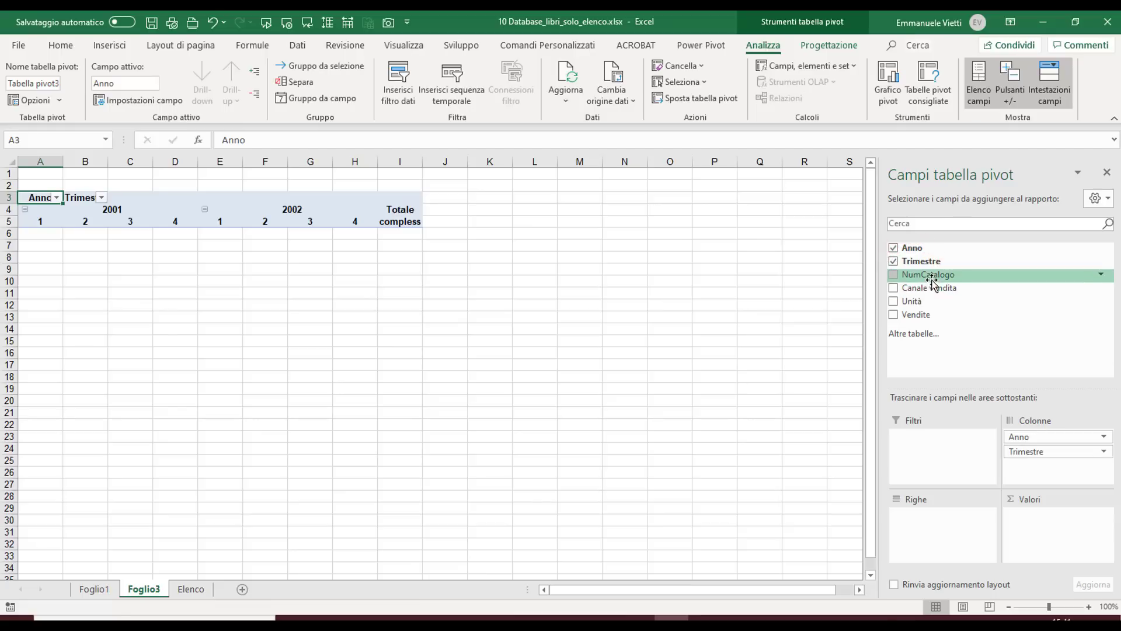
{"action": "left_click_drag", "start_coordinate": [932, 282], "coordinate": [951, 516]}
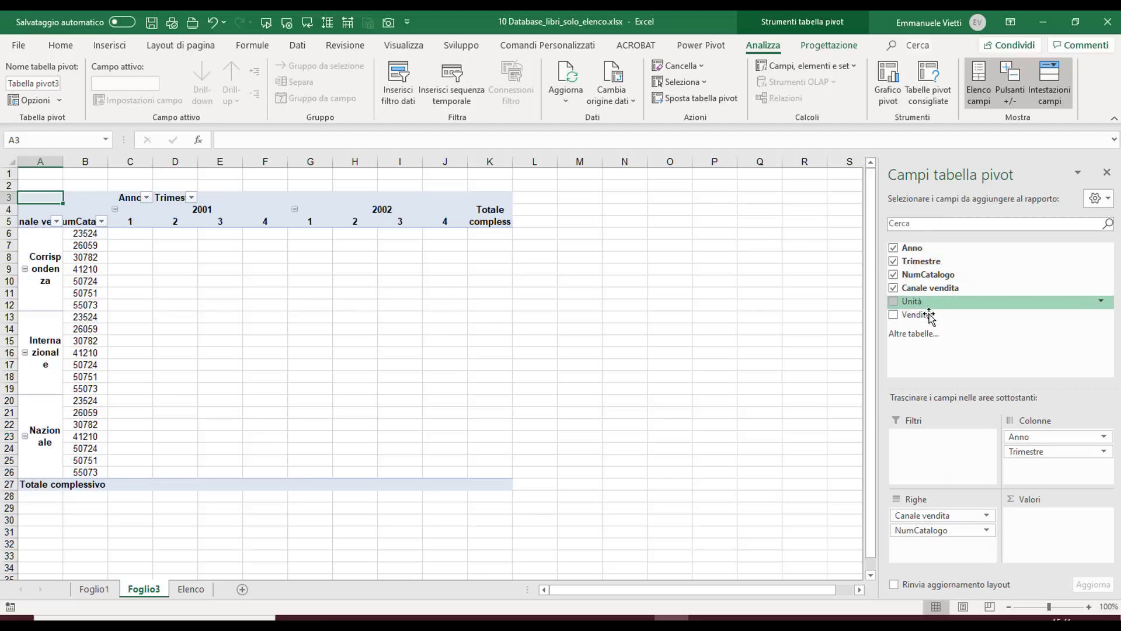
{"action": "left_click_drag", "start_coordinate": [916, 315], "coordinate": [1034, 514]}
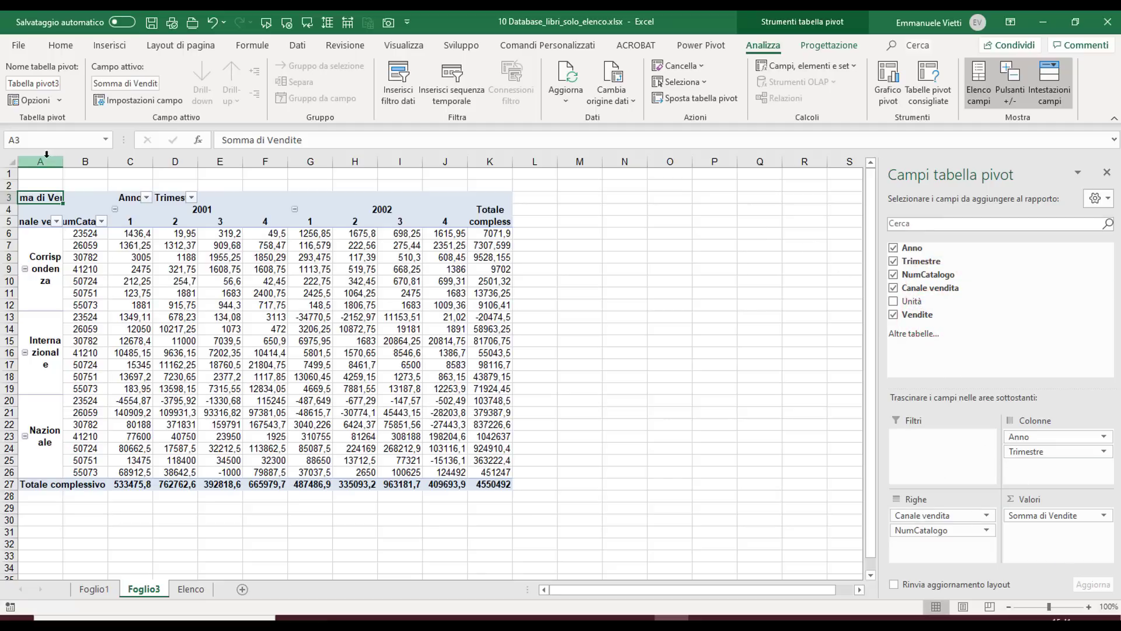
{"action": "double_click", "coordinate": [65, 161]}
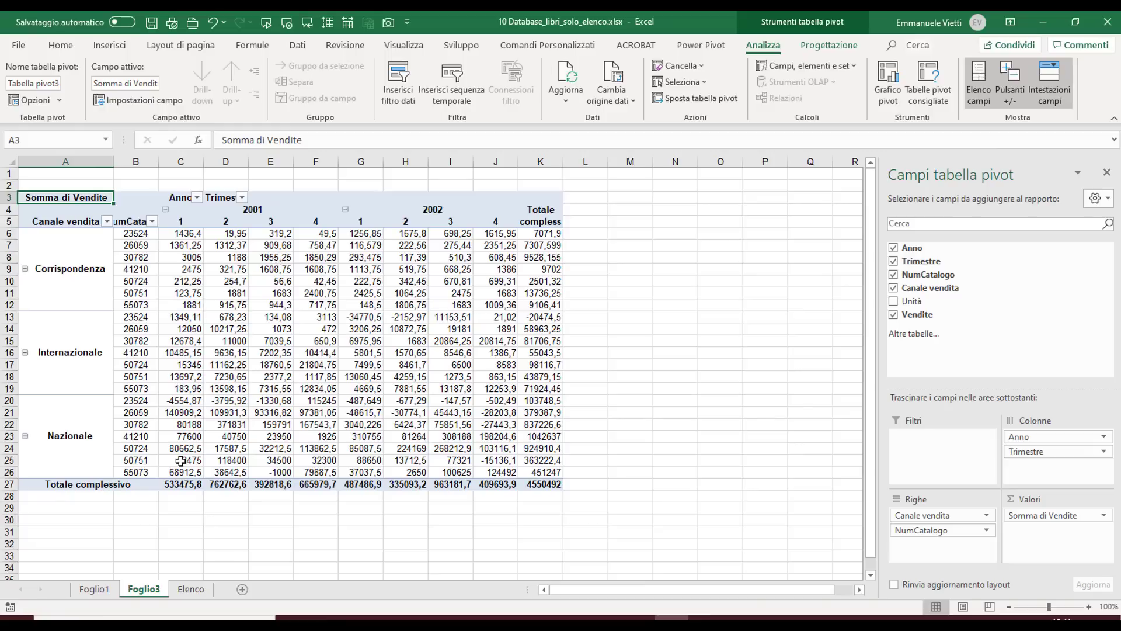
{"action": "mouse_move", "coordinate": [181, 461]}
In Options > Data, use Edit Default Layout to reset the PivotTable layout to Excel defaults, then confirm.
{"action": "left_click", "coordinate": [18, 45]}
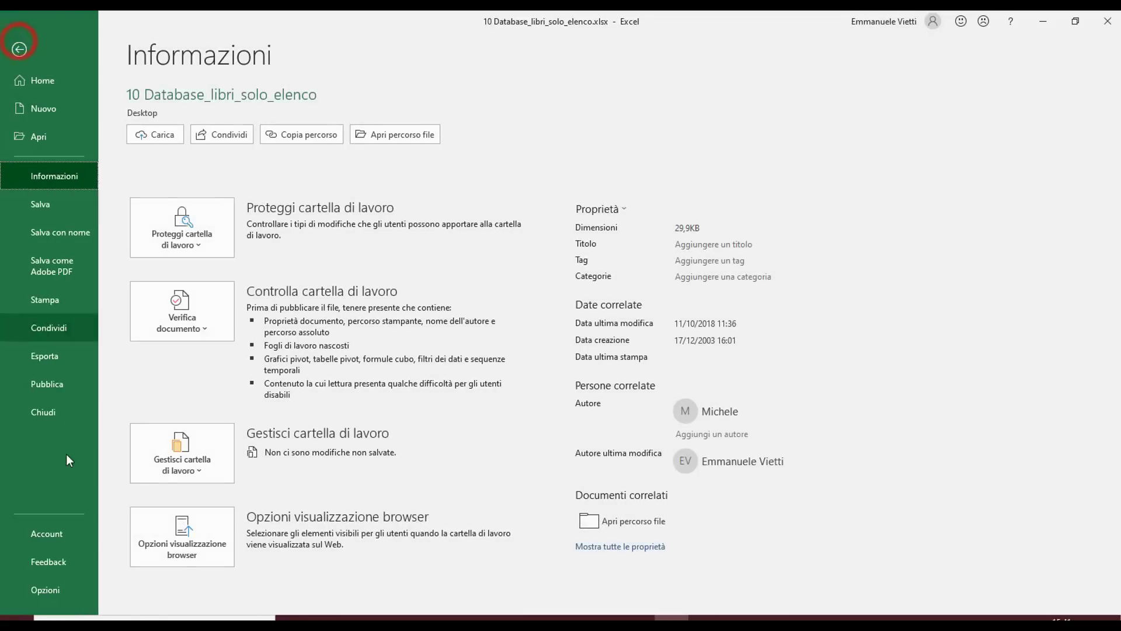
{"action": "left_click", "coordinate": [34, 594]}
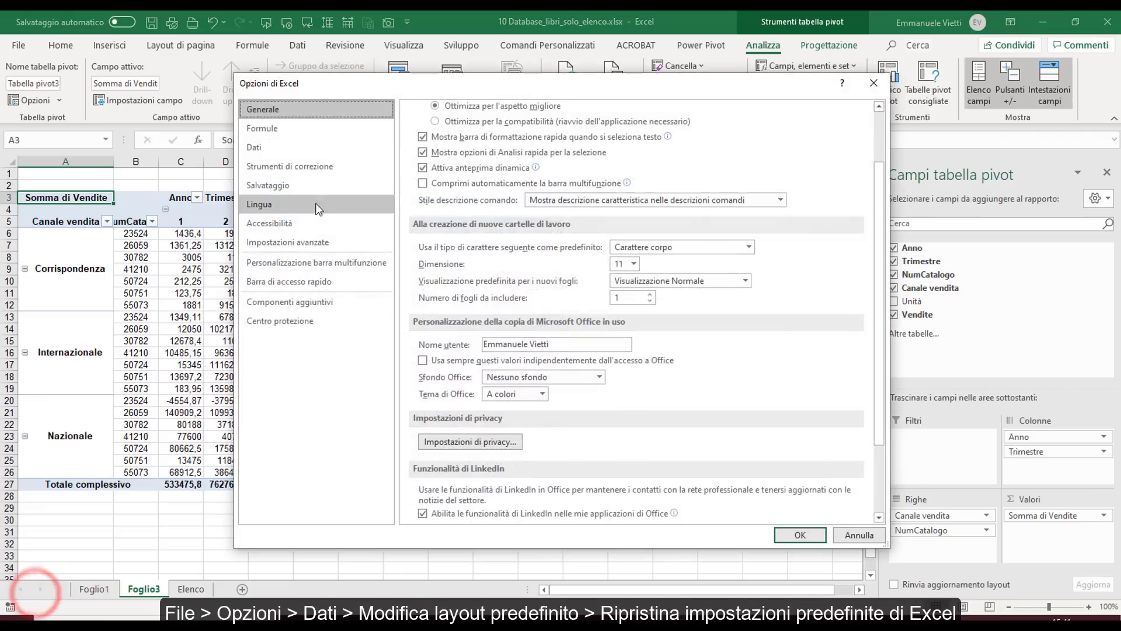
{"action": "left_click", "coordinate": [261, 147]}
{"action": "left_click", "coordinate": [705, 170]}
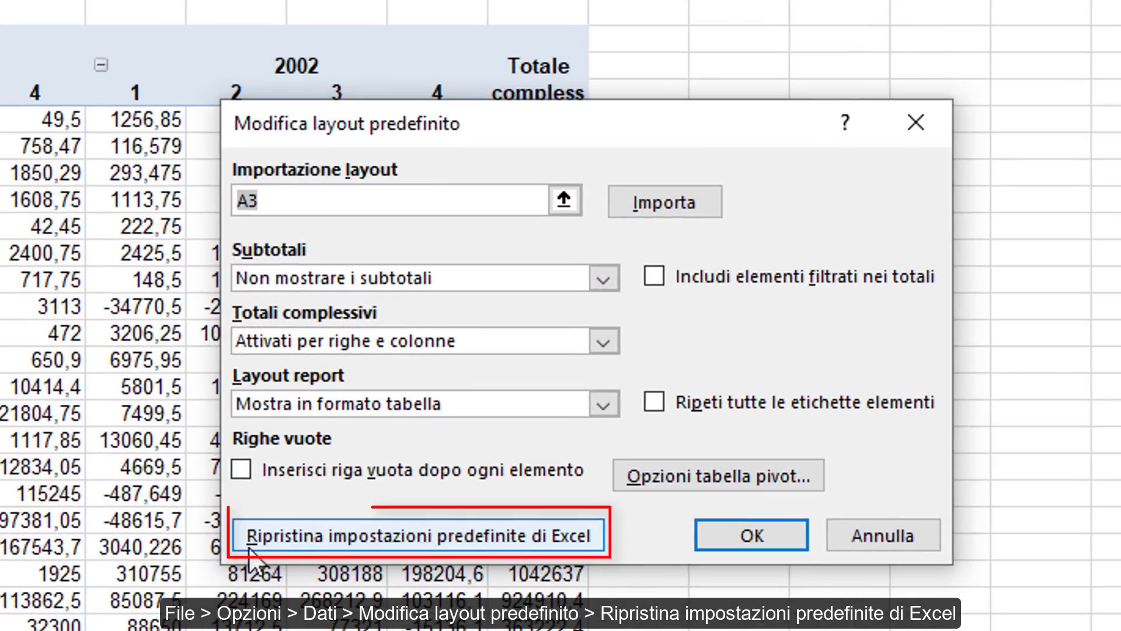
{"action": "left_click", "coordinate": [570, 540]}
{"action": "left_click", "coordinate": [790, 541]}
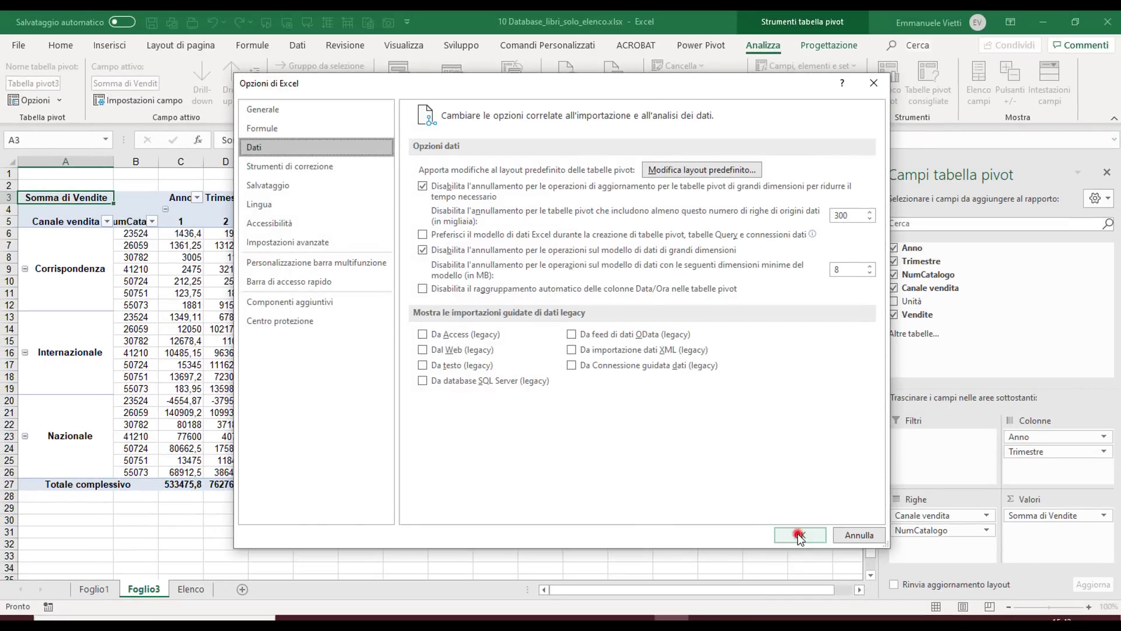
{"action": "left_click", "coordinate": [799, 536]}
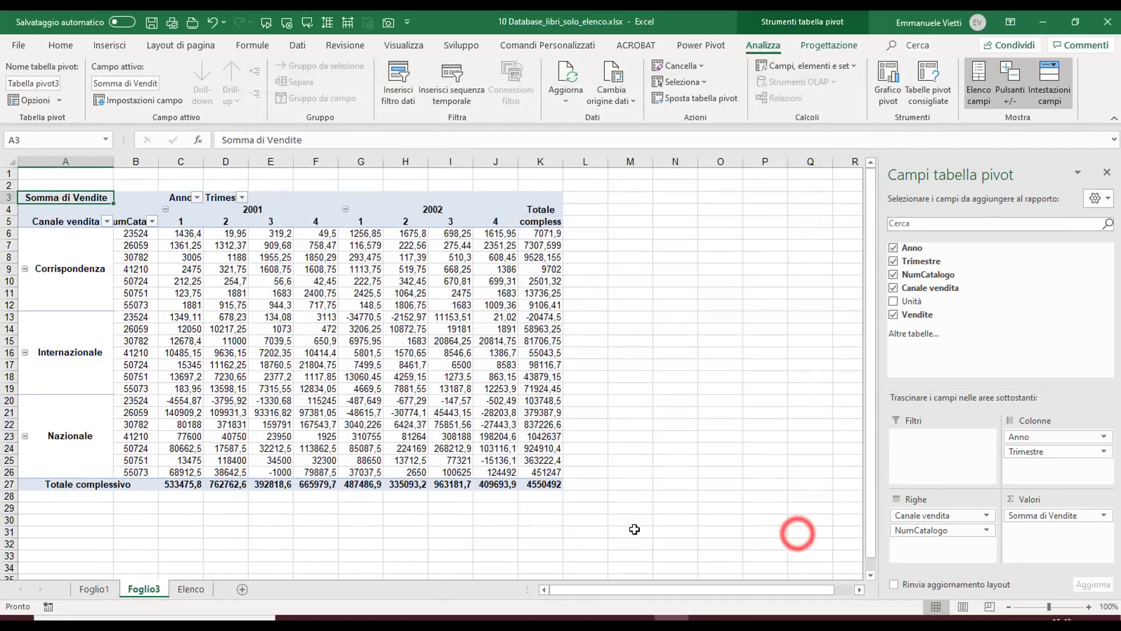
Create another PivotTable from the Elenco sales list on a new sheet.
{"action": "left_click", "coordinate": [191, 588]}
{"action": "left_click", "coordinate": [269, 397]}
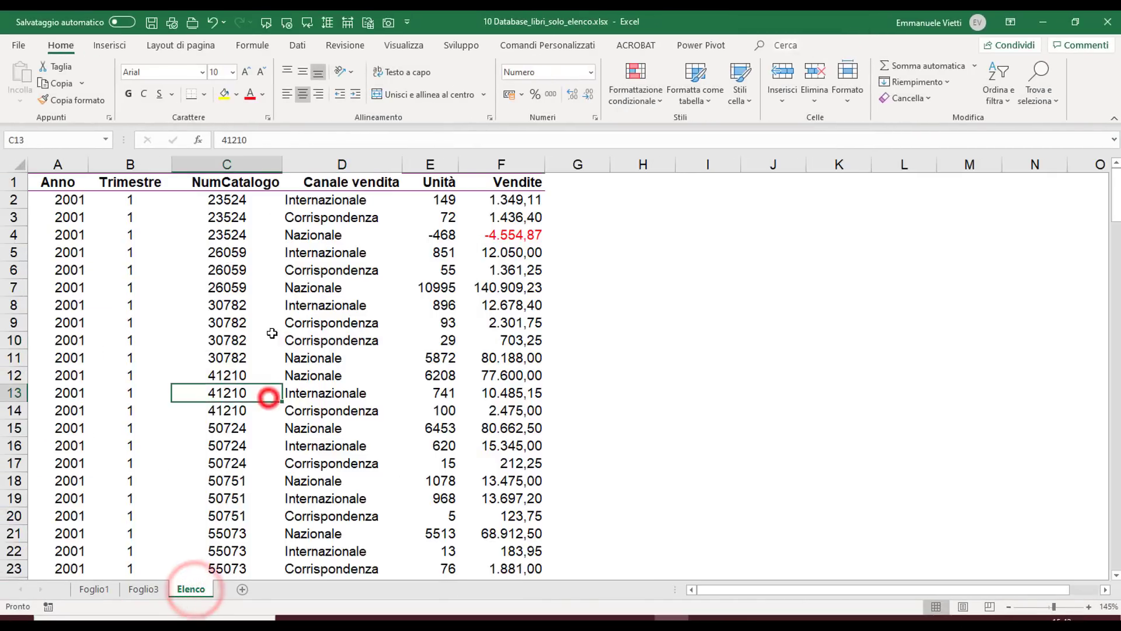
{"action": "left_click", "coordinate": [109, 45]}
{"action": "left_click", "coordinate": [21, 82]}
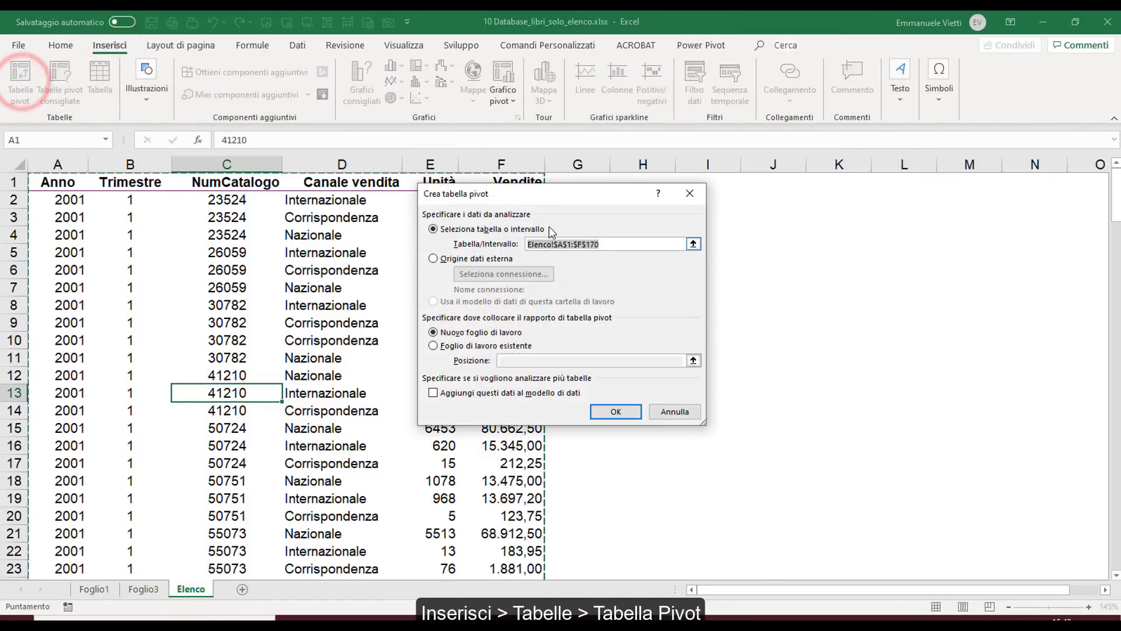
{"action": "left_click", "coordinate": [588, 413]}
Put Anno and Trimestre in columns, Canale vendita with nested NumCatalogo in rows, and sum Vendite.
{"action": "left_click_drag", "start_coordinate": [912, 248], "coordinate": [1061, 431]}
{"action": "left_click_drag", "start_coordinate": [944, 262], "coordinate": [1078, 480]}
{"action": "left_click_drag", "start_coordinate": [945, 287], "coordinate": [946, 372]}
{"action": "left_click", "coordinate": [940, 289]}
{"action": "left_click", "coordinate": [917, 314]}
{"action": "left_click_drag", "start_coordinate": [933, 275], "coordinate": [940, 534]}
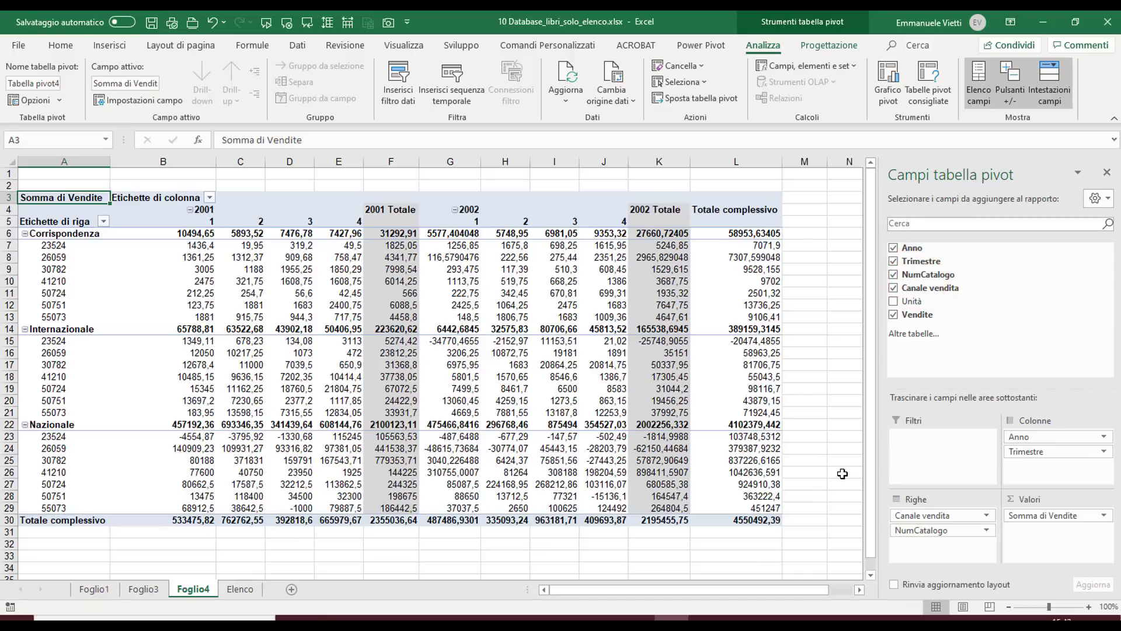